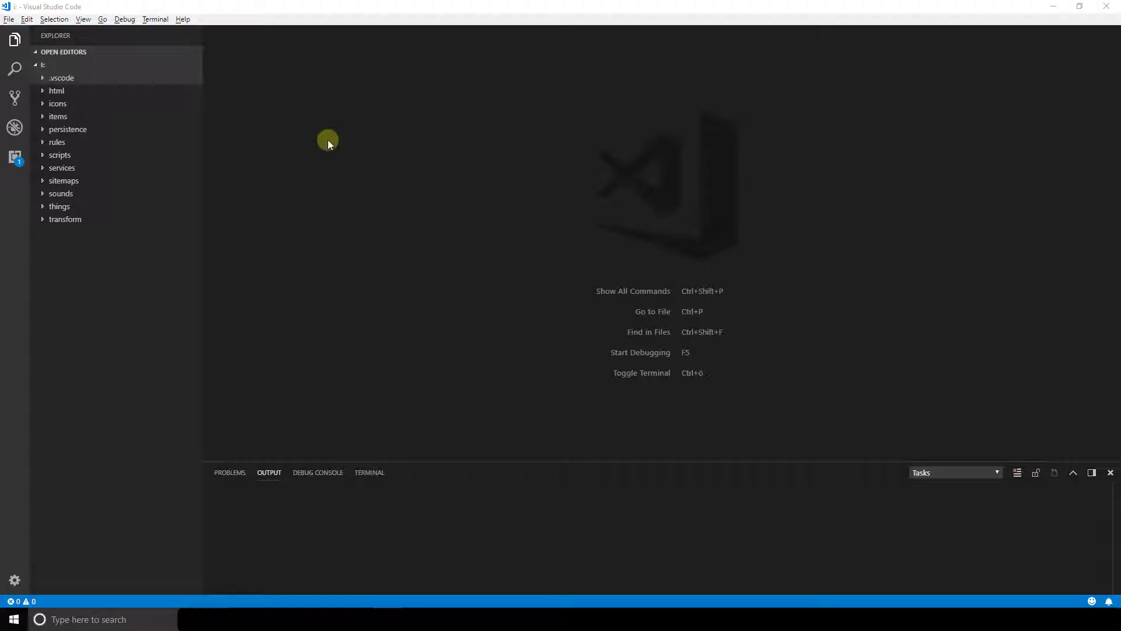
Open readme.txt in the things folder, check the required file extension for thing definitions, and close the file
{"action": "left_click", "coordinate": [45, 209]}
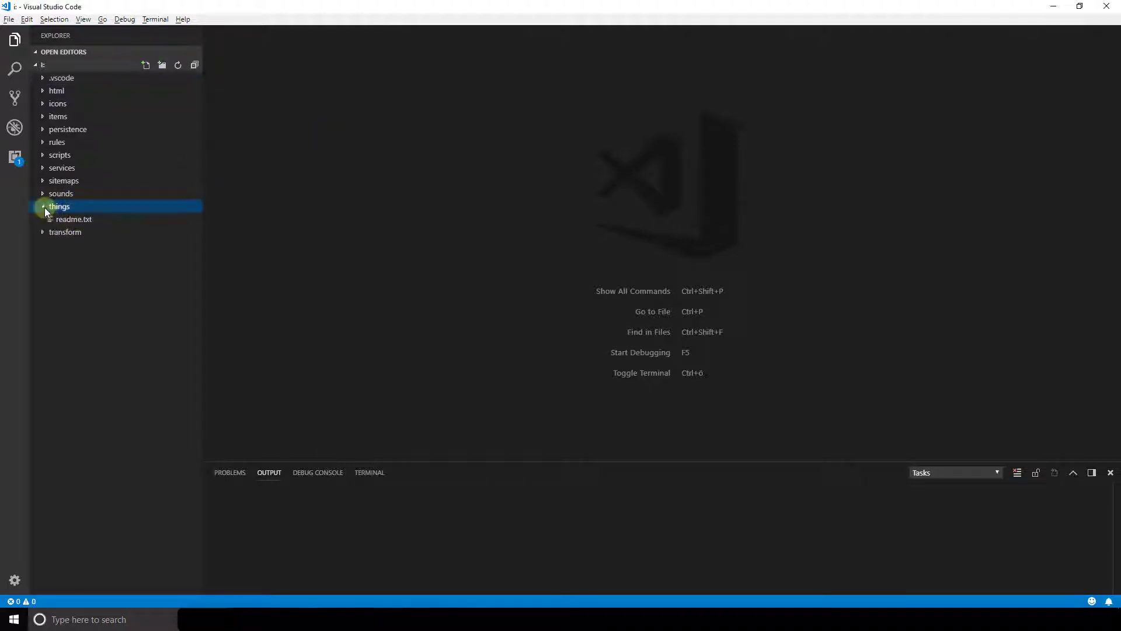
{"action": "left_click", "coordinate": [81, 226]}
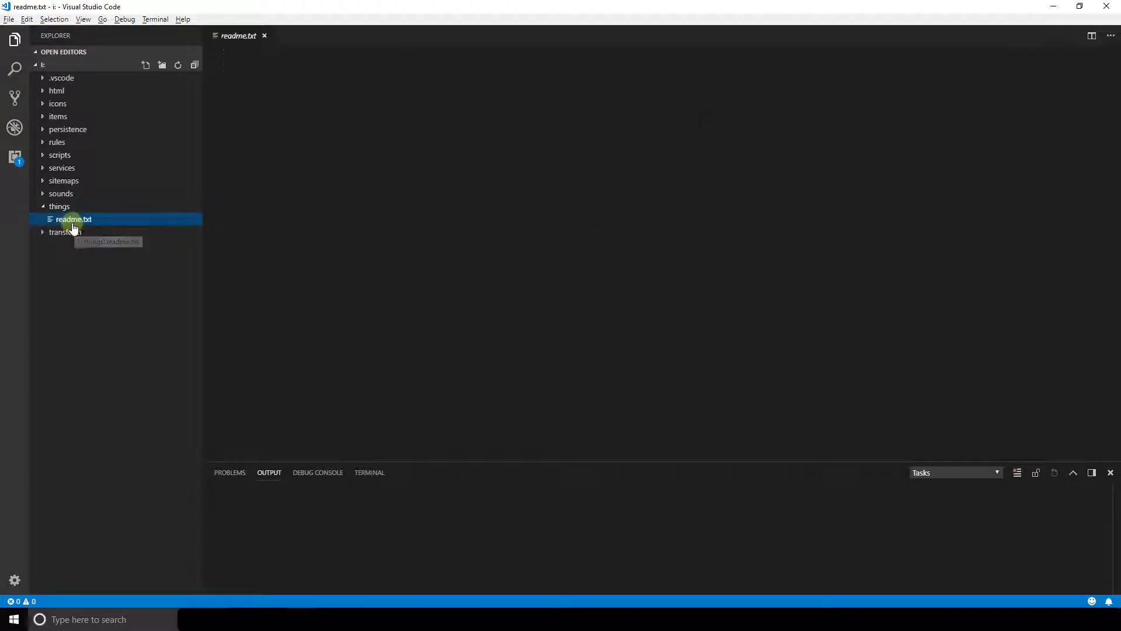
{"action": "left_click_drag", "start_coordinate": [397, 62], "coordinate": [427, 63]}
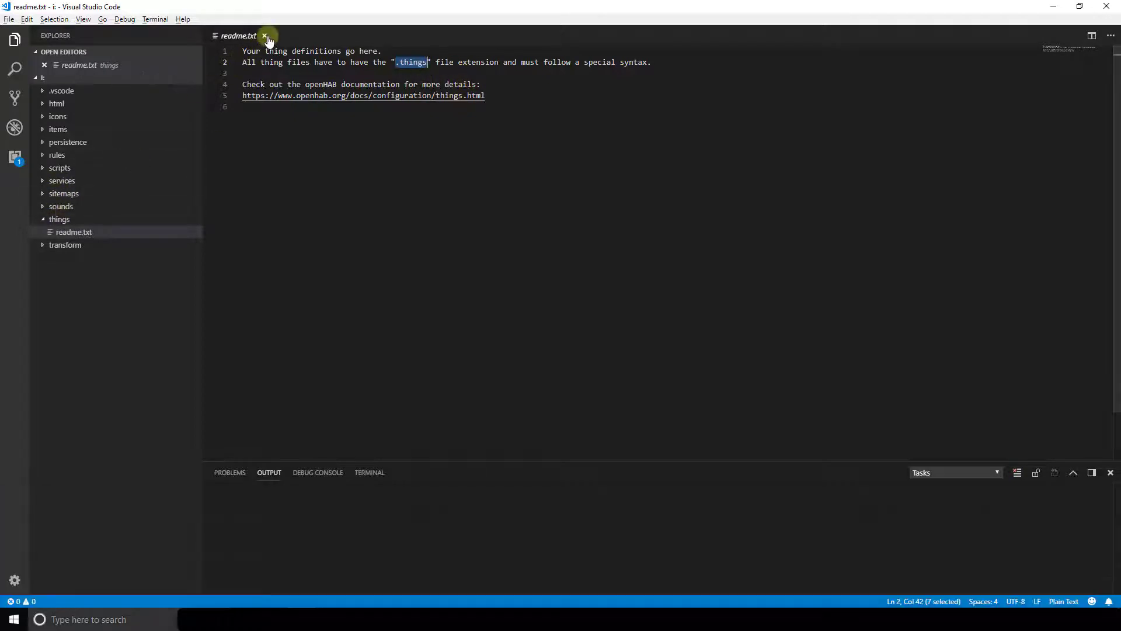
{"action": "left_click", "coordinate": [265, 35]}
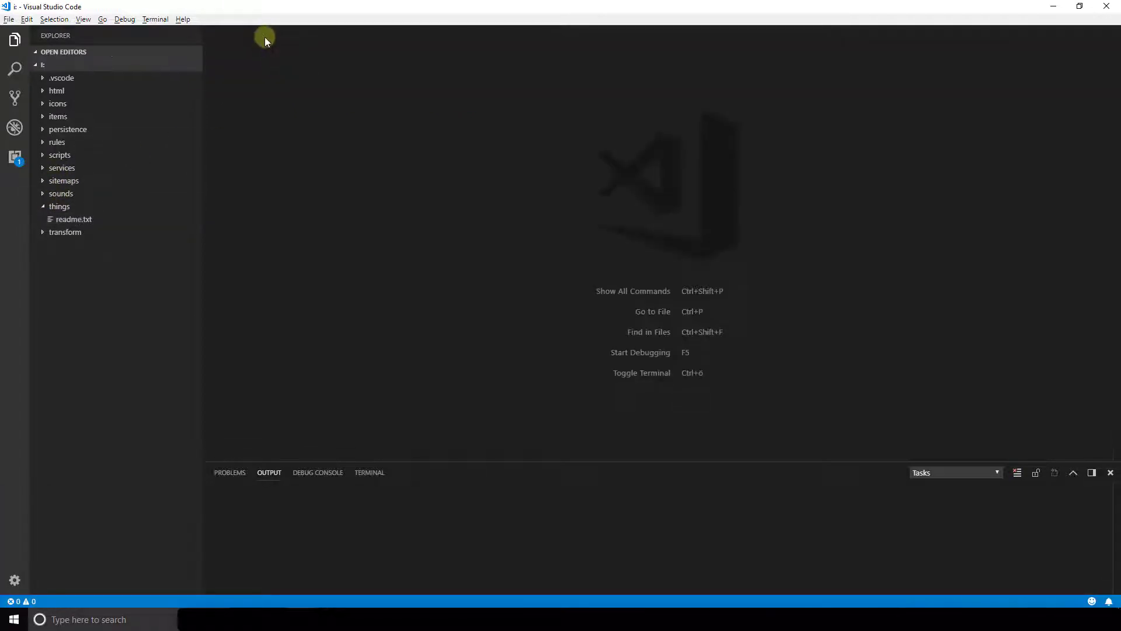
Create a new file named astro.things in the things folder
{"action": "right_click", "coordinate": [64, 212]}
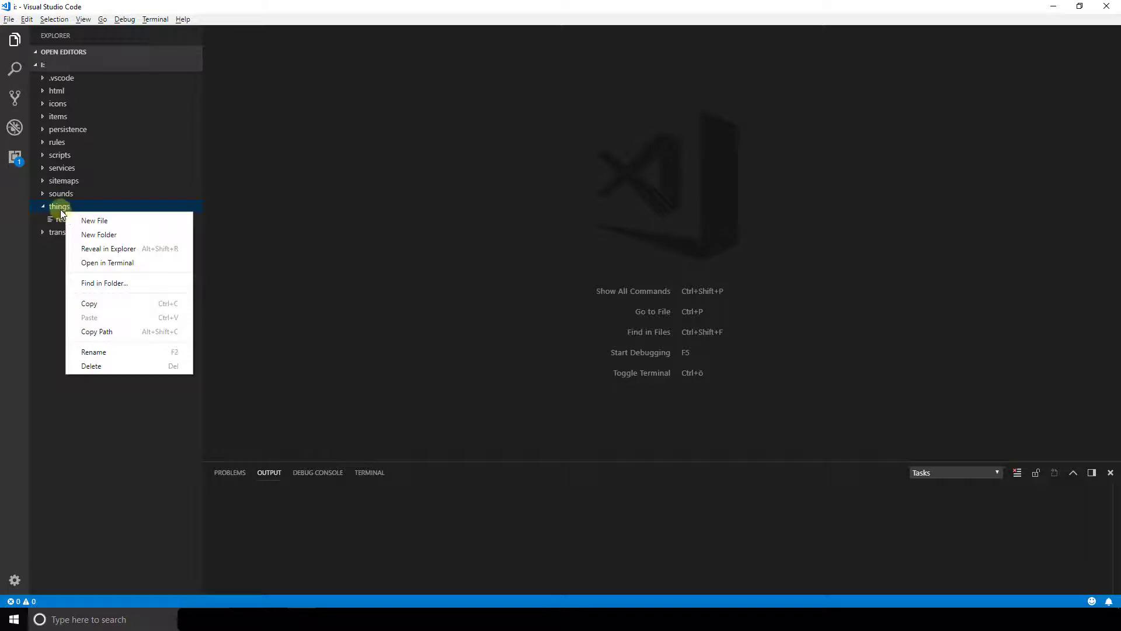
{"action": "left_click", "coordinate": [101, 226]}
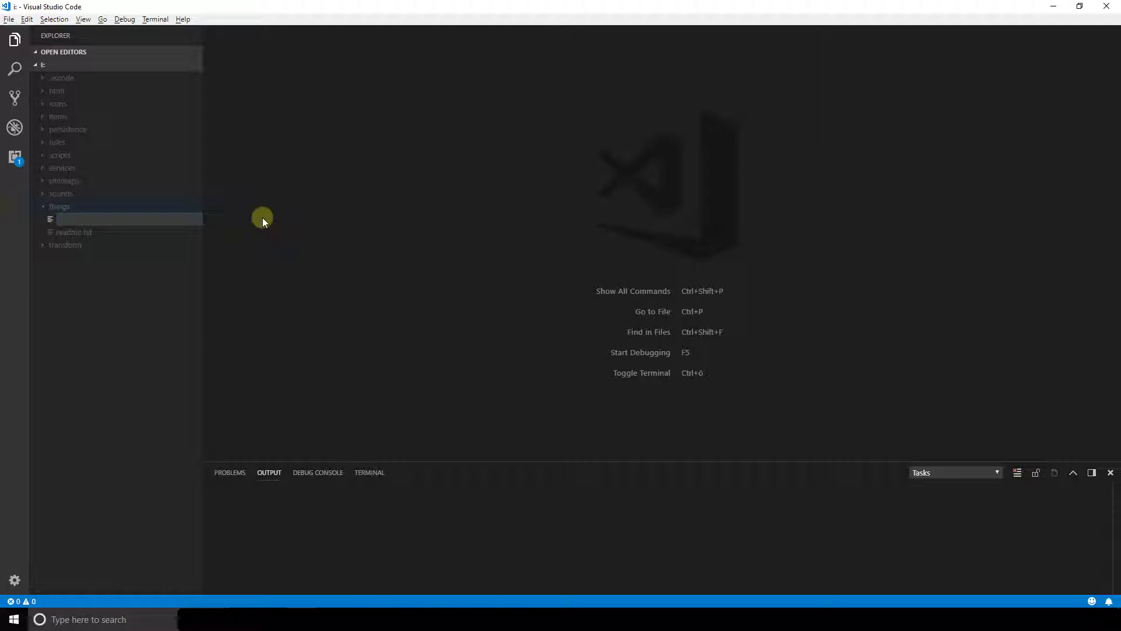
{"action": "type", "text": "stro.things"}
{"action": "key", "text": "BackSpace"}
{"action": "type", "text": "_"}
{"action": "key", "text": "BackSpace"}
{"action": "key", "text": "Return"}
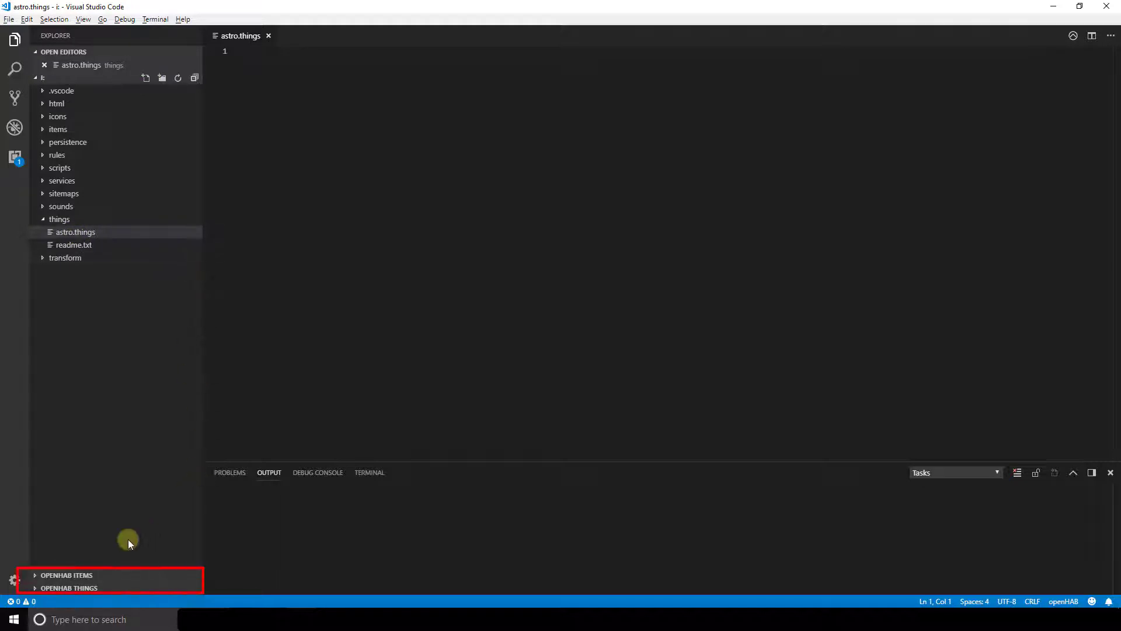
Examine the openHAB items and things lists, including the channels of the first Hamburg thing, and collapse both lists
{"action": "left_click", "coordinate": [36, 575]}
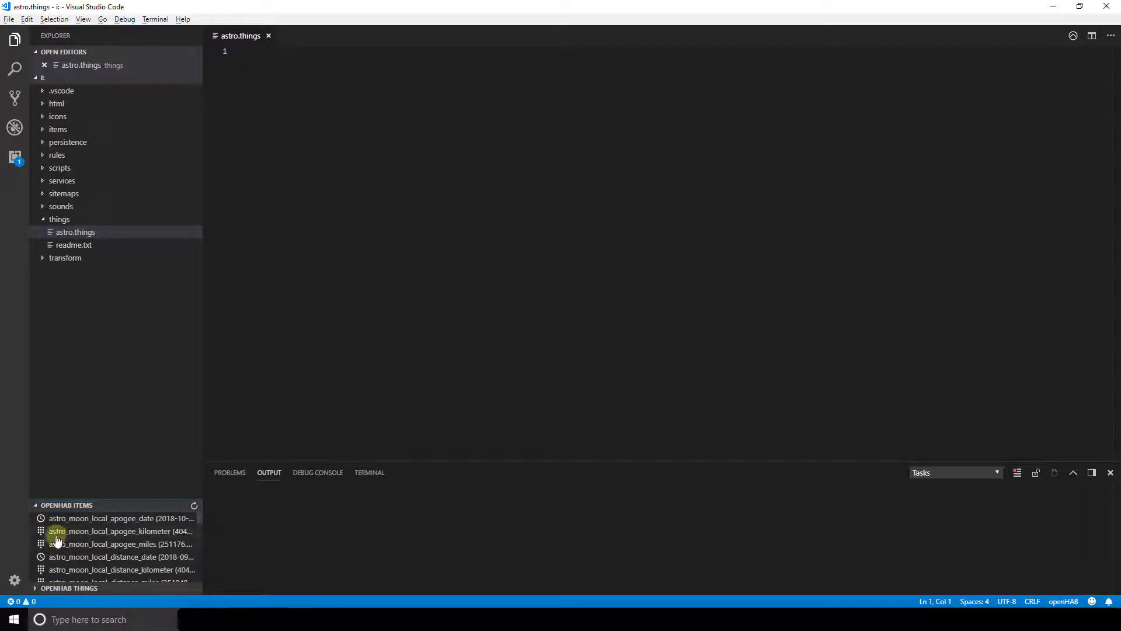
{"action": "left_click", "coordinate": [37, 587]}
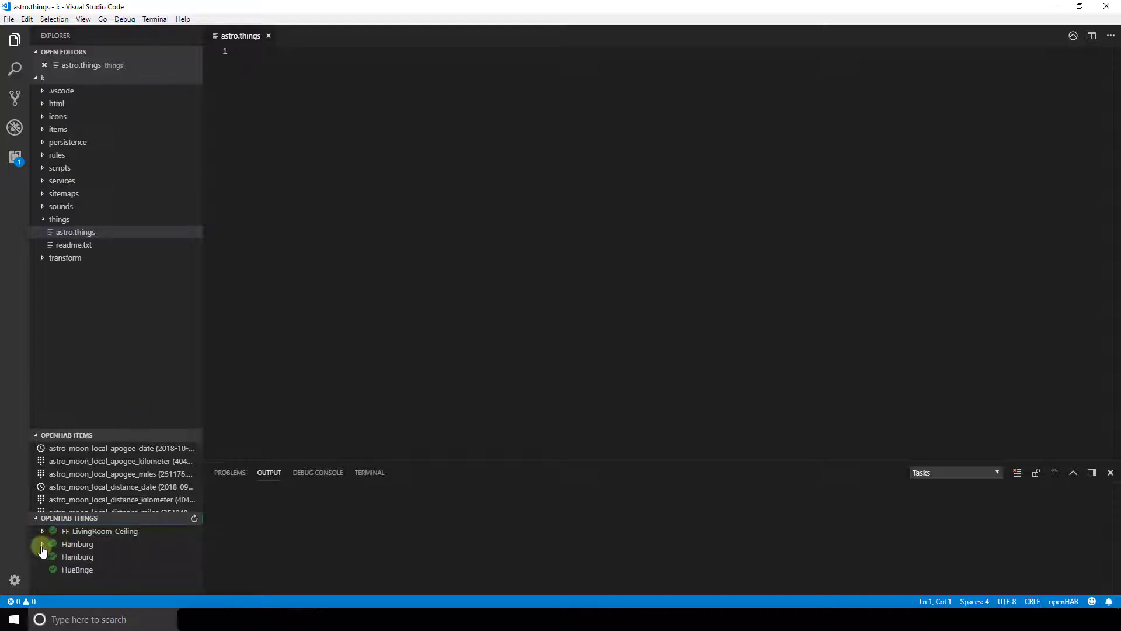
{"action": "left_click", "coordinate": [44, 544]}
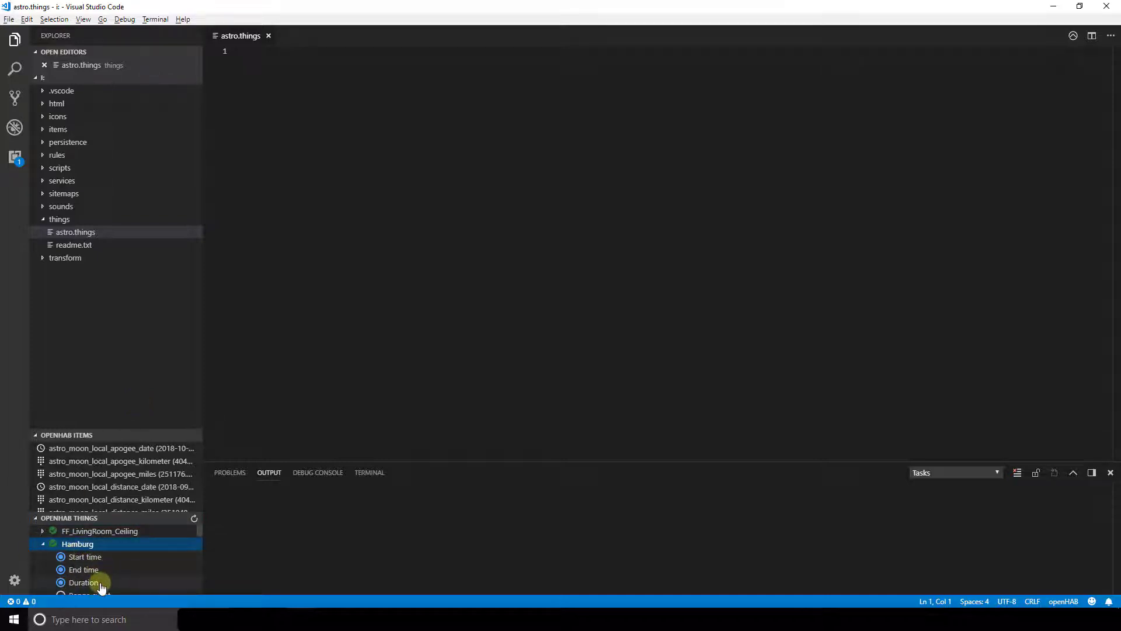
{"action": "scroll", "coordinate": [105, 569], "scroll_direction": "down", "scroll_amount": 1}
{"action": "scroll", "coordinate": [87, 561], "scroll_direction": "up", "scroll_amount": 1}
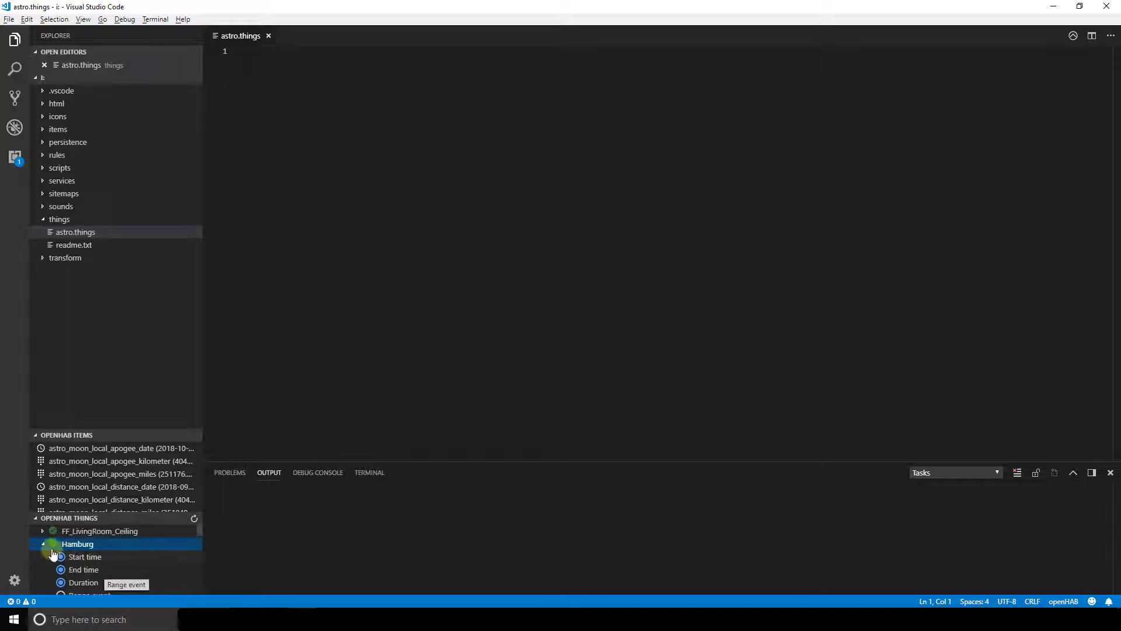
{"action": "left_click", "coordinate": [42, 544]}
{"action": "left_click", "coordinate": [37, 518]}
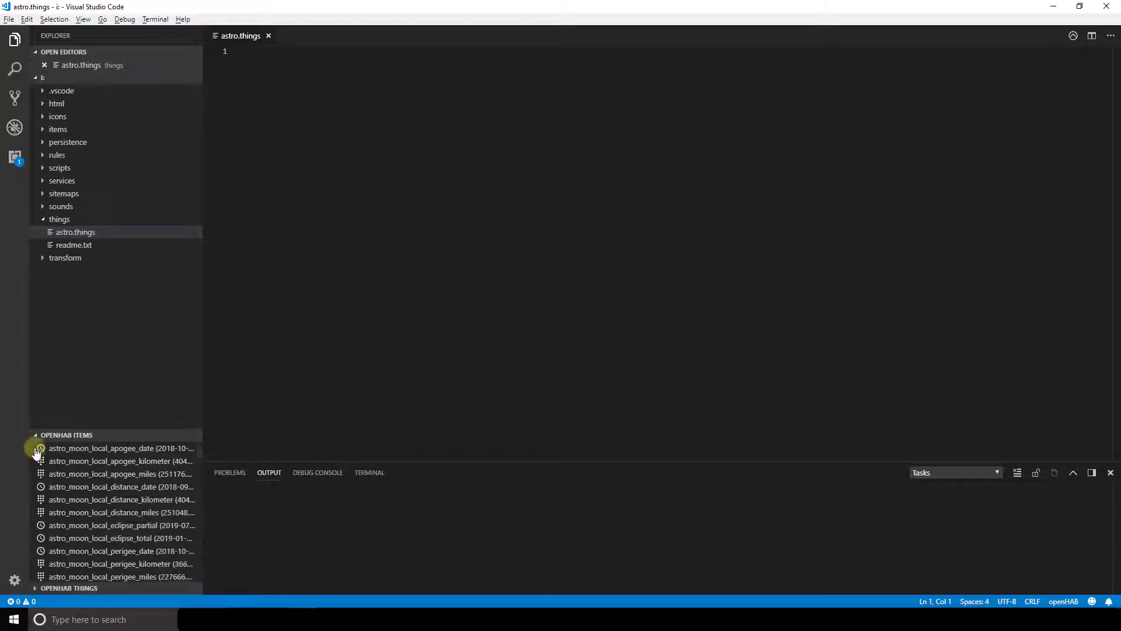
{"action": "left_click", "coordinate": [36, 435]}
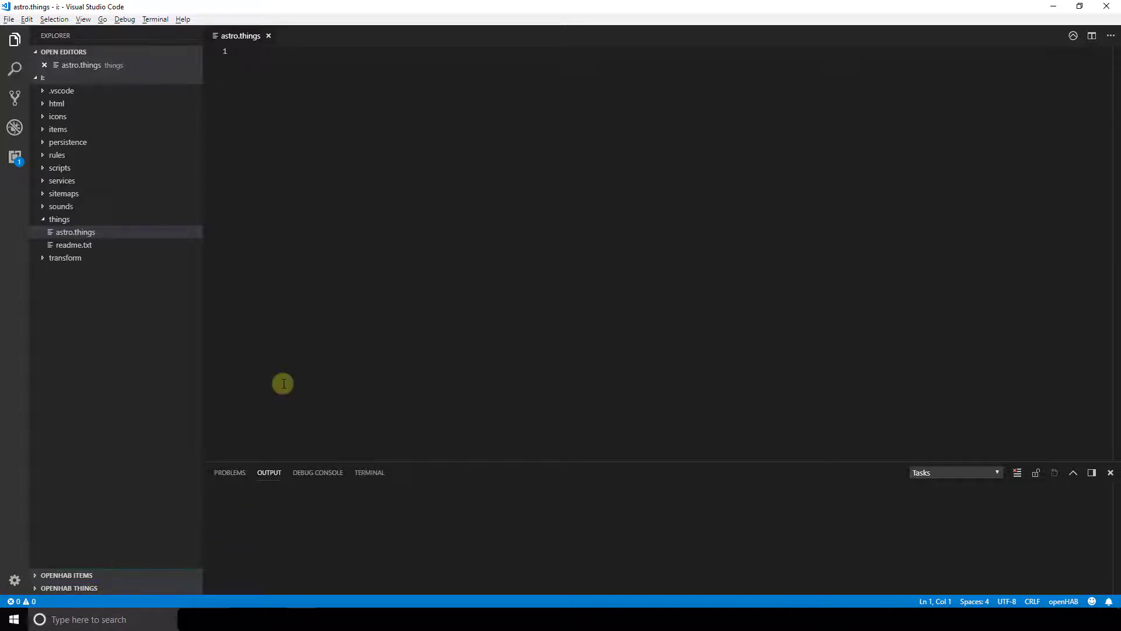
Begin line 1 of astro.things with the text Thing <binding_id>
{"action": "left_click", "coordinate": [284, 51]}
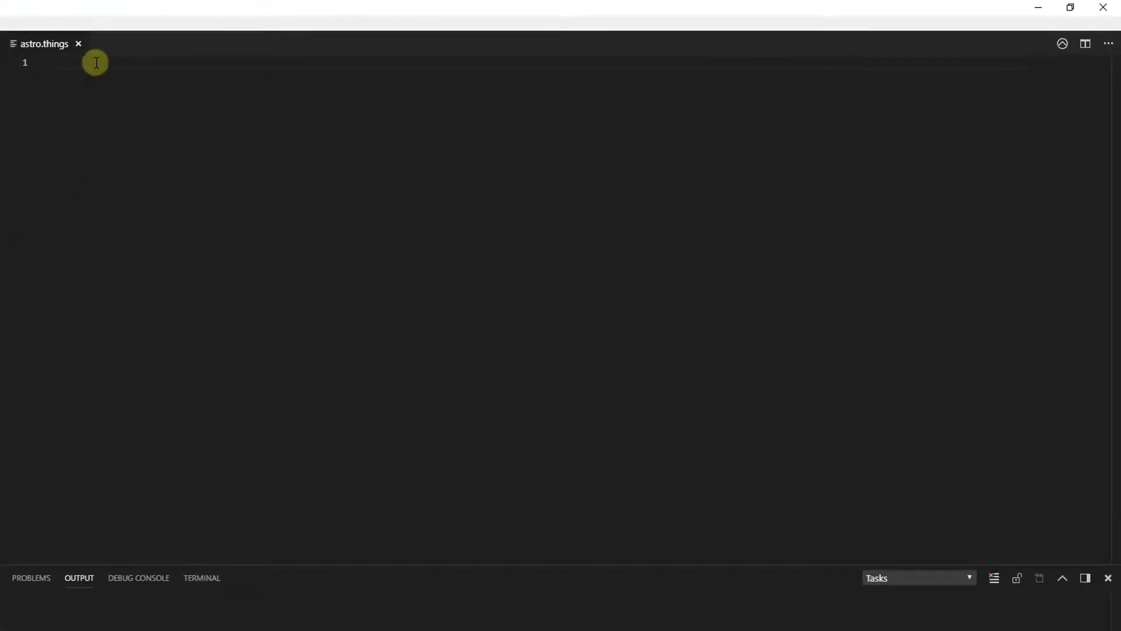
{"action": "type", "text": "Th"}
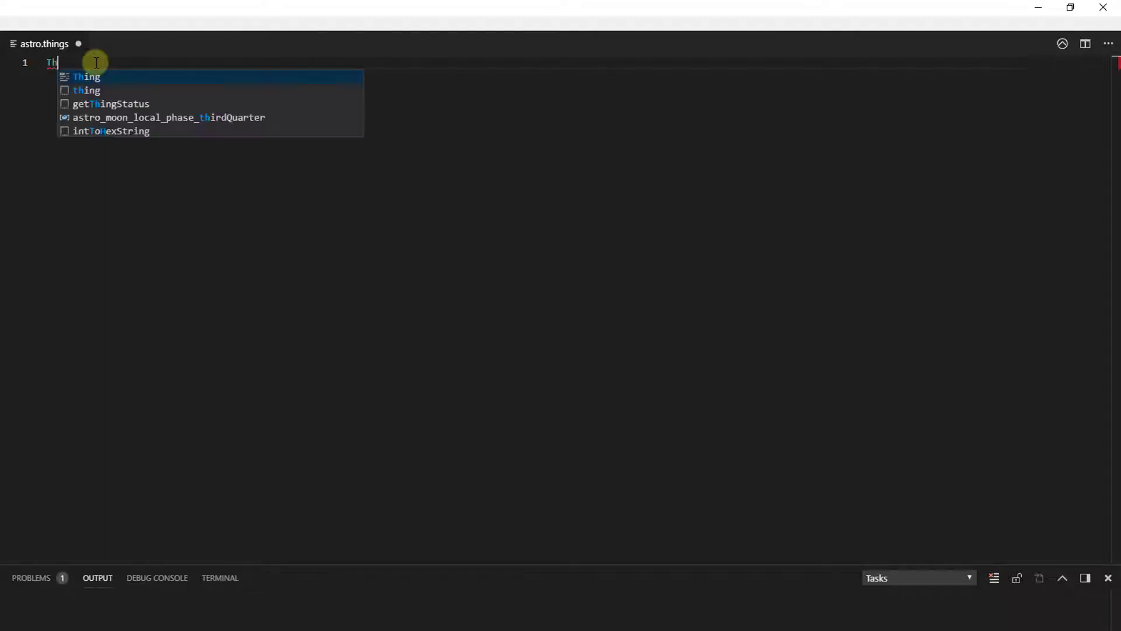
{"action": "key", "text": "Tab"}
{"action": "key", "text": "BackSpace"}
{"action": "key", "text": "BackSpace"}
{"action": "key", "text": "BackSpace"}
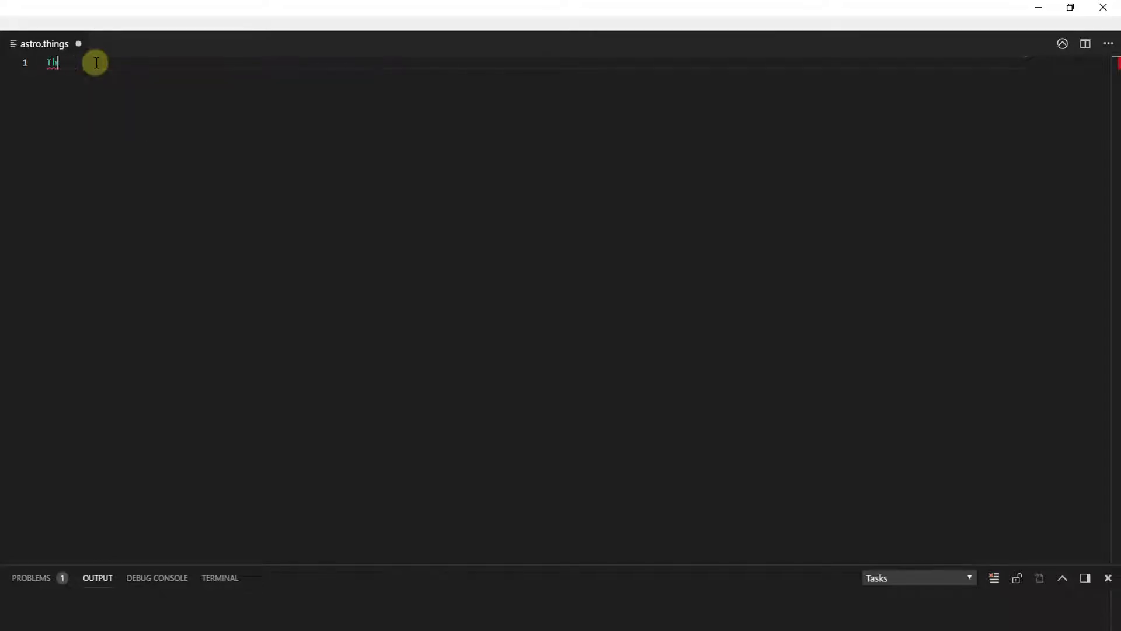
{"action": "type", "text": "ing <bindin"}
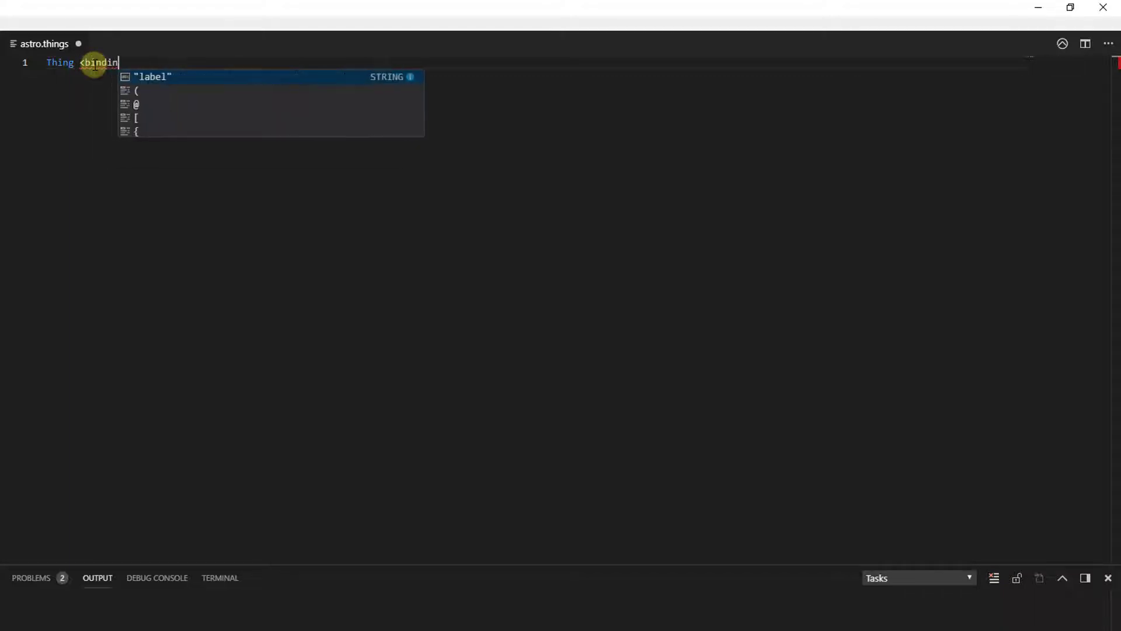
{"action": "type", "text": "g_id"}
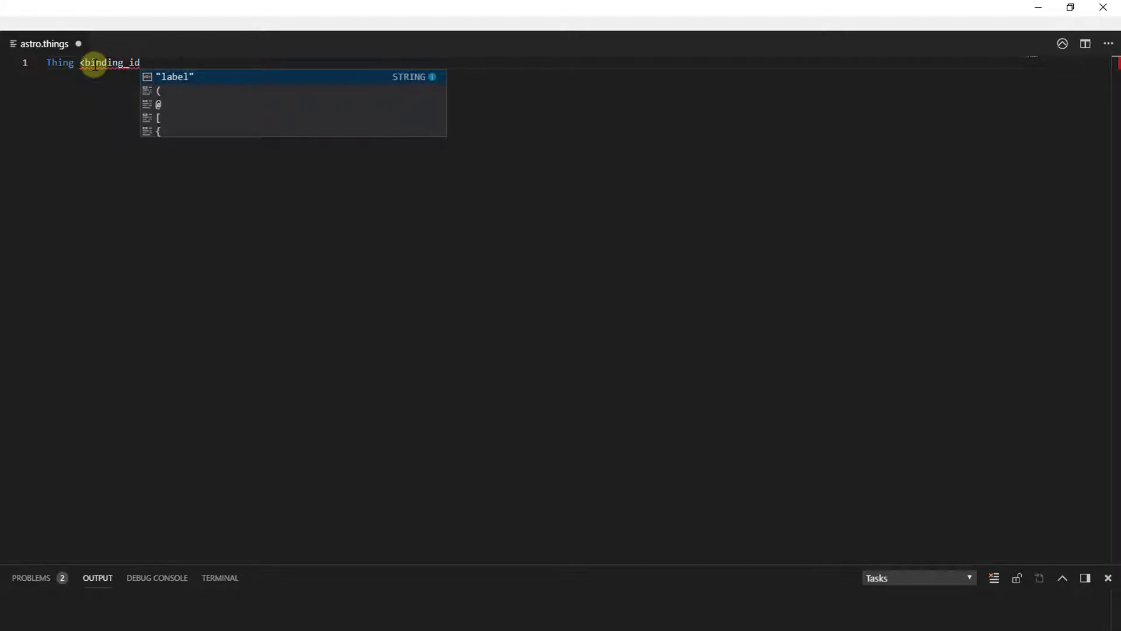
{"action": "type", "text": ">"}
{"action": "key", "text": "BackSpace"}
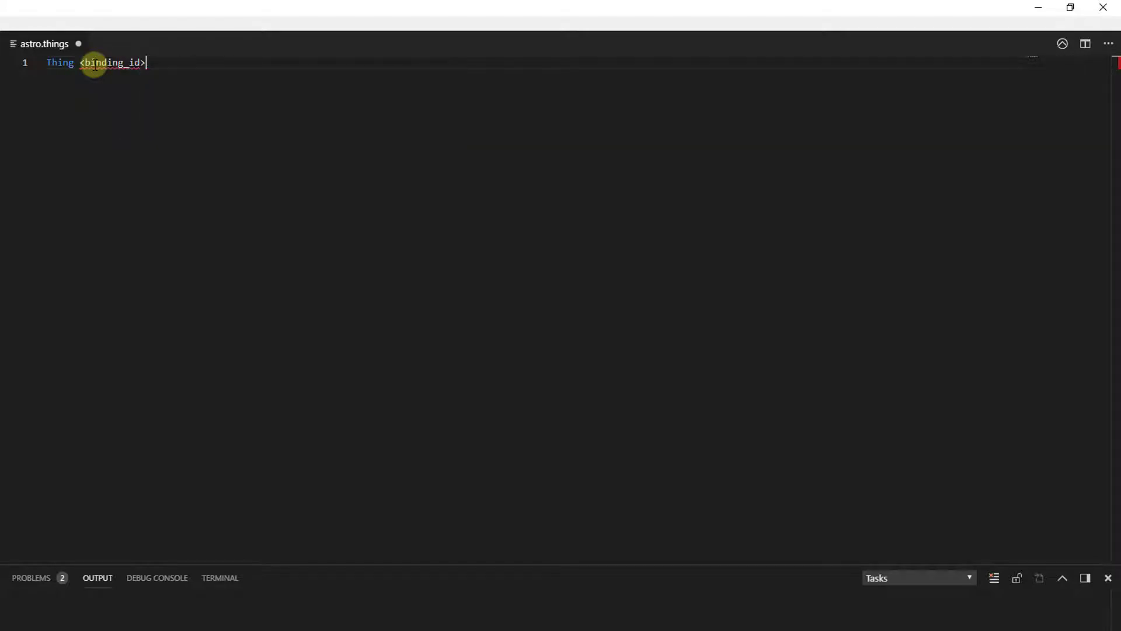
Append :<type_id>: directly after the binding placeholder on line 1
{"action": "type", "text": ":type"}
{"action": "key", "text": "BackSpace"}
{"action": "key", "text": "BackSpace"}
{"action": "key", "text": "BackSpace"}
{"action": "key", "text": "BackSpace"}
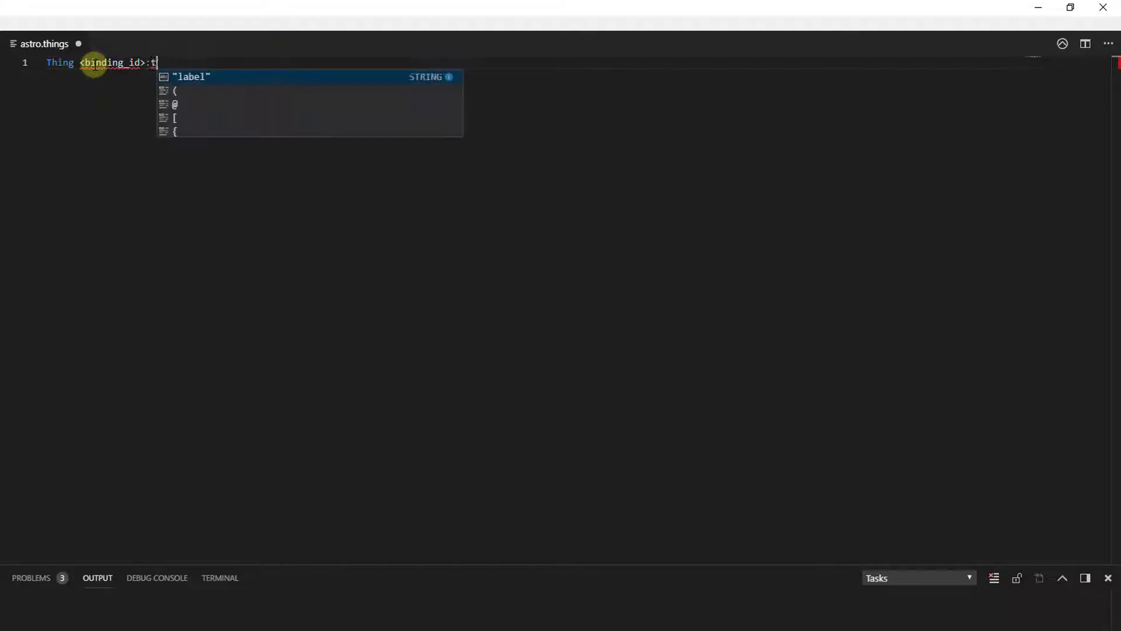
{"action": "type", "text": "<"}
{"action": "type", "text": "tyü"}
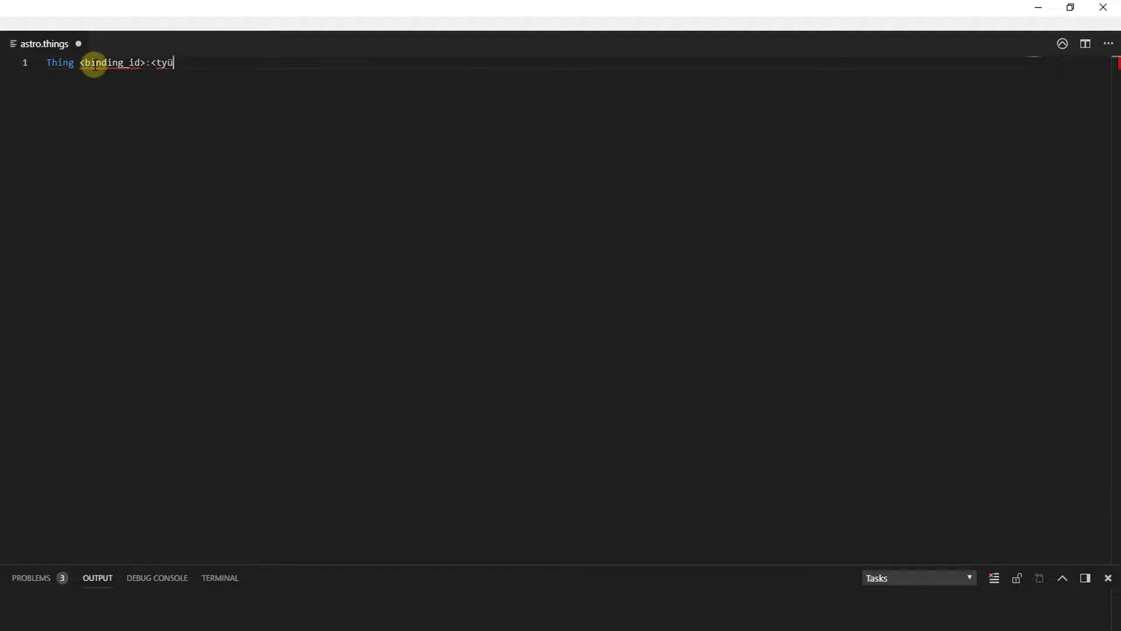
{"action": "key", "text": "BackSpace"}
{"action": "type", "text": "p"}
{"action": "type", "text": "e_id>:"}
Add the placeholder <thing_id> after the type placeholder and its colon
{"action": "type", "text": "thin"}
{"action": "key", "text": "BackSpace"}
{"action": "key", "text": "BackSpace"}
{"action": "key", "text": "BackSpace"}
{"action": "key", "text": "BackSpace"}
{"action": "type", "text": "<t"}
{"action": "key", "text": "BackSpace"}
{"action": "type", "text": "t"}
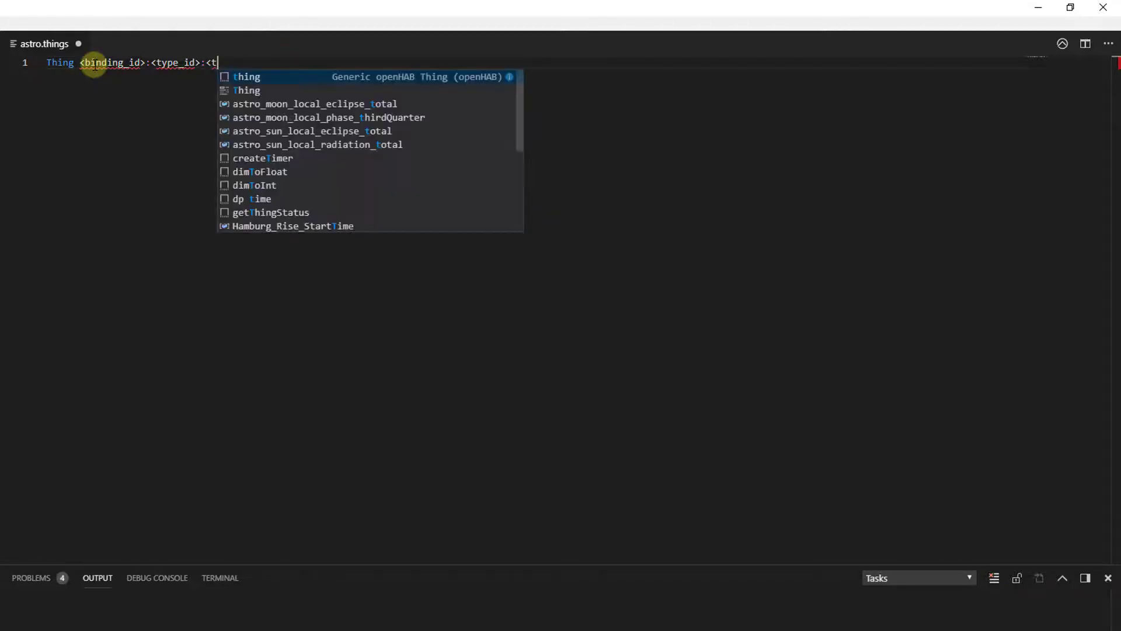
{"action": "type", "text": "hing_id>"}
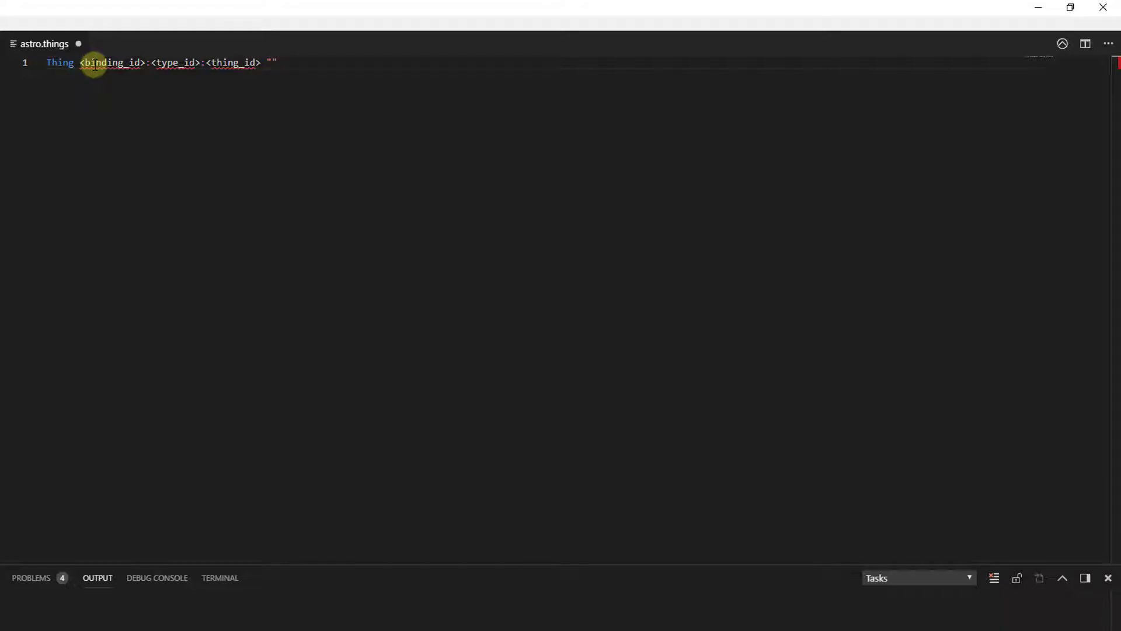
Extend the Thing line with "Label" @ "Location" after the thing placeholder
{"action": "mouse_move", "coordinate": [95, 65]}
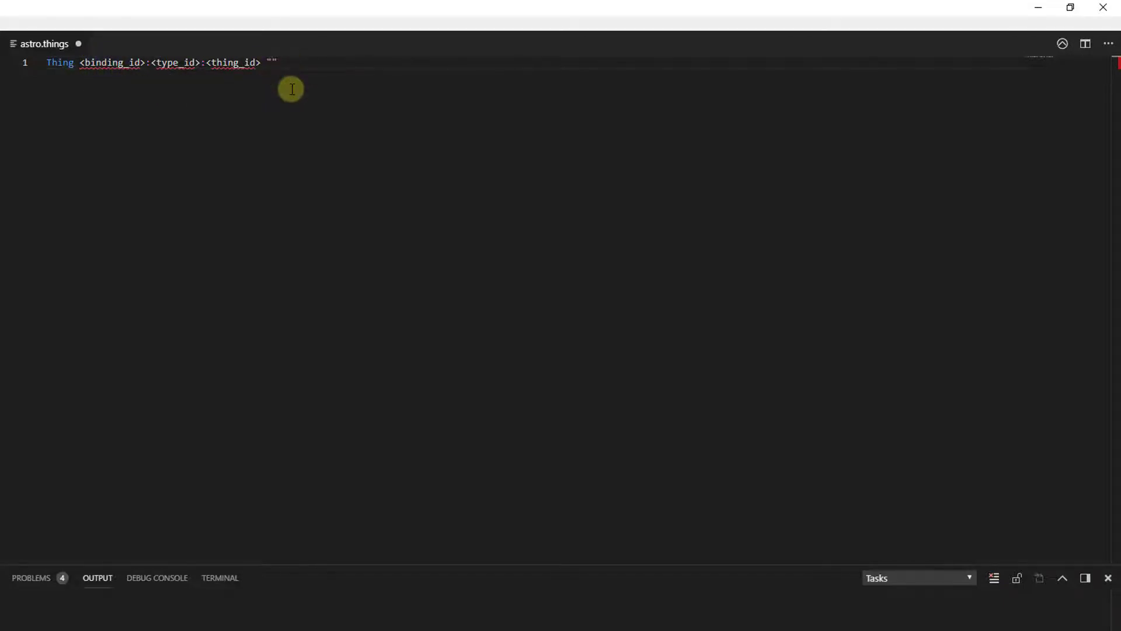
{"action": "type", "text": "Label"}
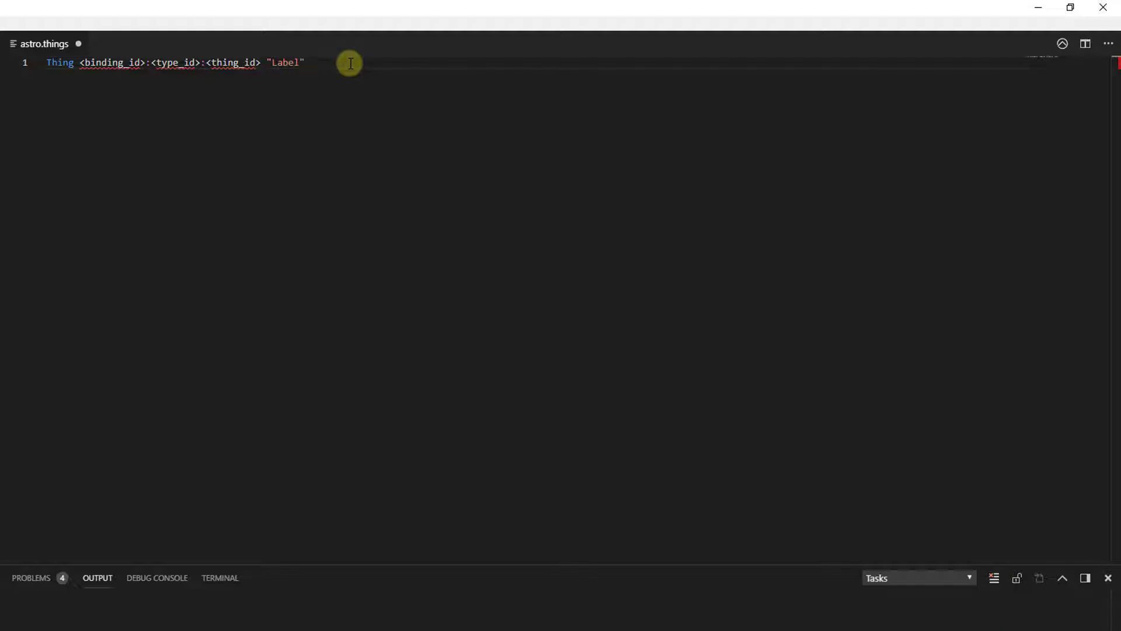
{"action": "type", "text": "@ \"Locatoi"}
{"action": "key", "text": "BackSpace"}
{"action": "key", "text": "BackSpace"}
{"action": "type", "text": "ion"}
{"action": "left_click", "coordinate": [402, 61]}
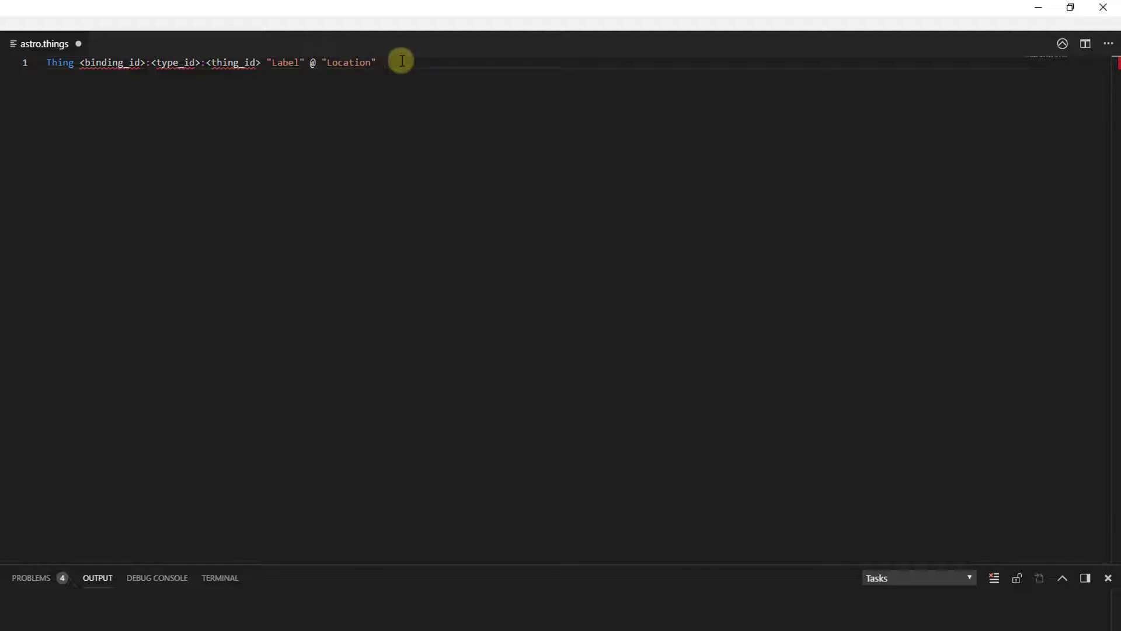
Add the bracketed placeholder [ <paraemeters> ] at the end of the Thing line
{"action": "type", "text": "["}
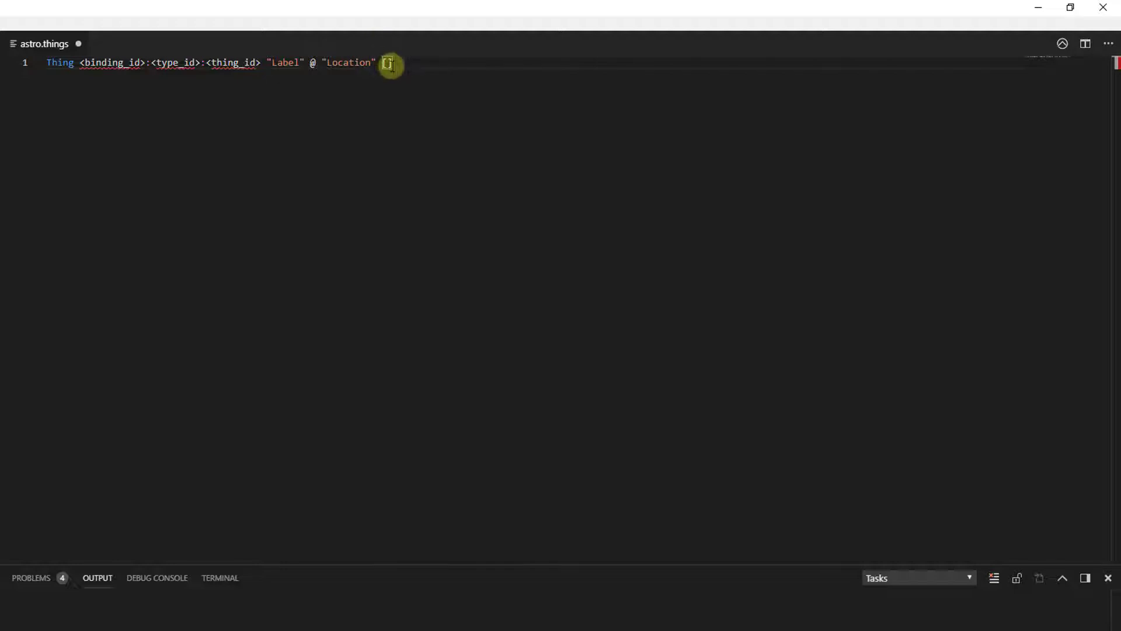
{"action": "type", "text": " <"}
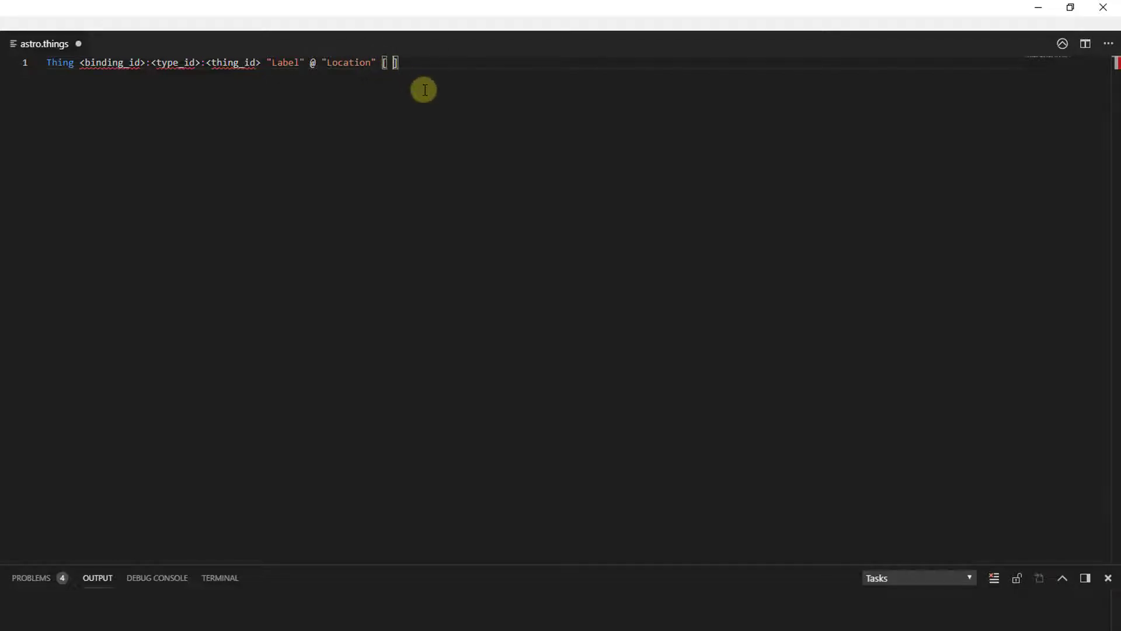
{"action": "type", "text": "paraemet"}
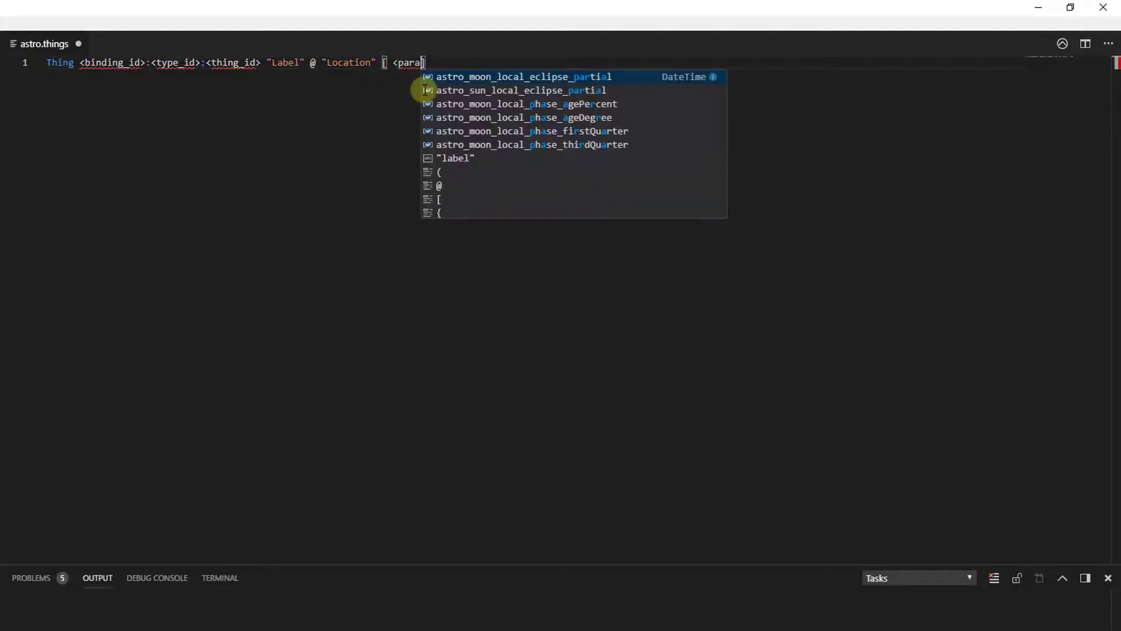
{"action": "type", "text": "ery"}
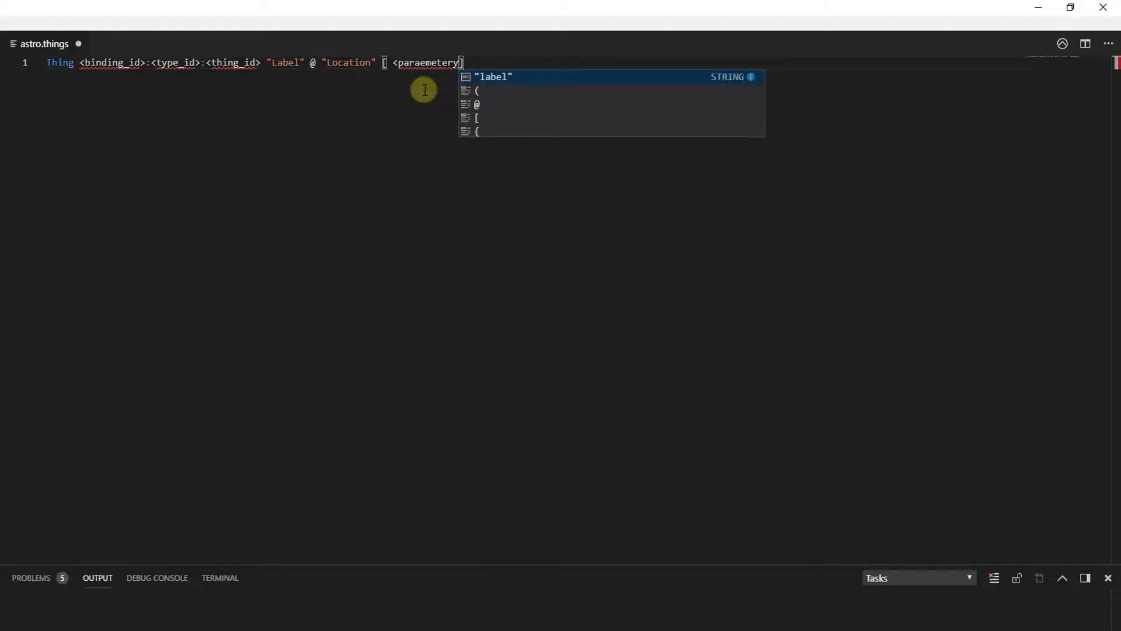
{"action": "key", "text": "BackSpace"}
{"action": "type", "text": "s>"}
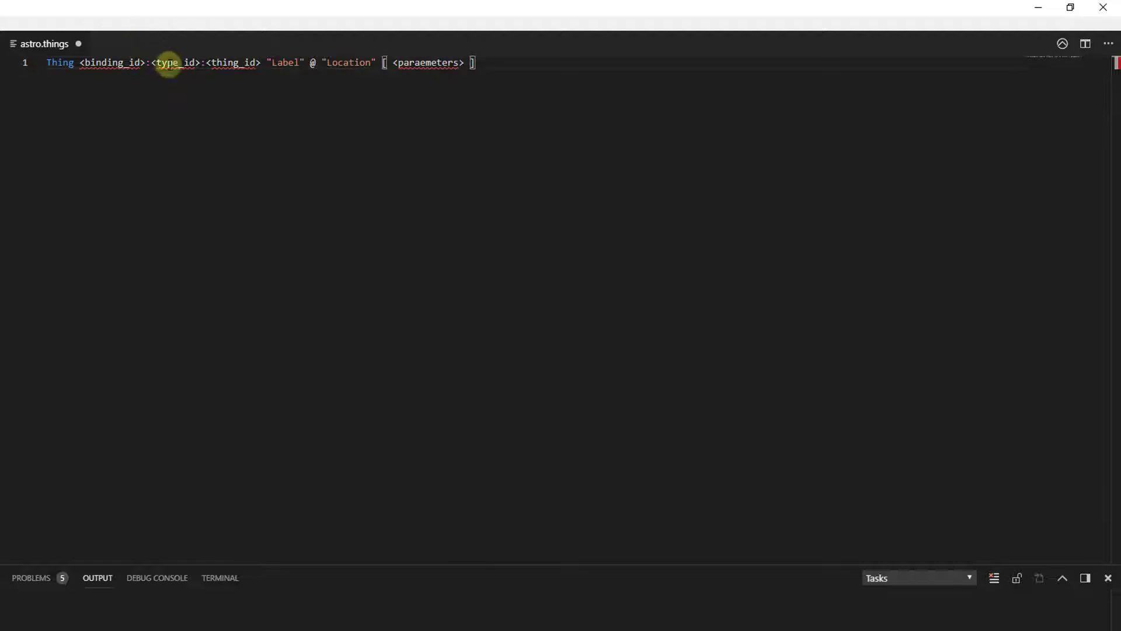
Review the template's parts by highlighting <binding_id>, the full <binding_id>:<type_id>:<thing_id> identifier and the <paraemeters> placeholder
{"action": "double_click", "coordinate": [84, 61]}
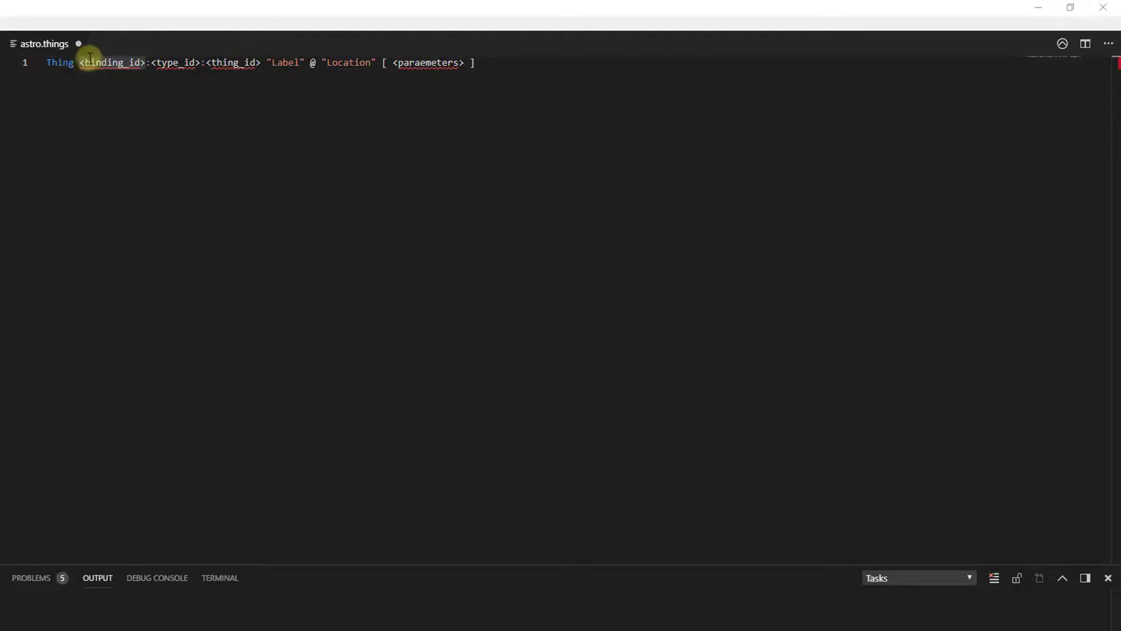
{"action": "mouse_move", "coordinate": [82, 60]}
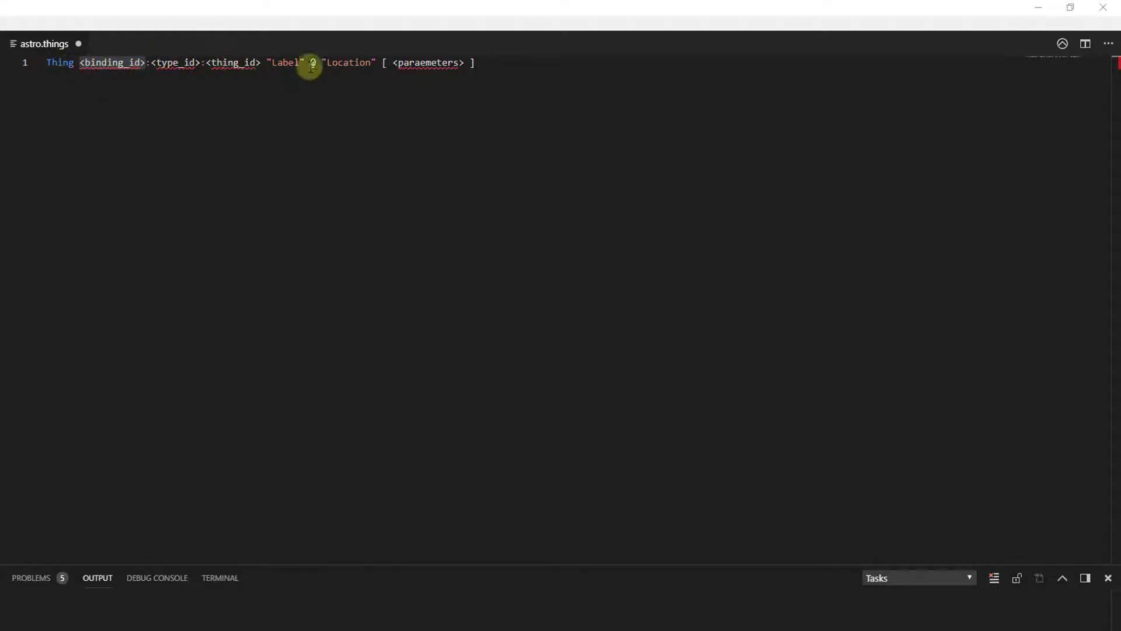
{"action": "mouse_move", "coordinate": [83, 66]}
{"action": "left_click_drag", "start_coordinate": [80, 64], "coordinate": [262, 63]}
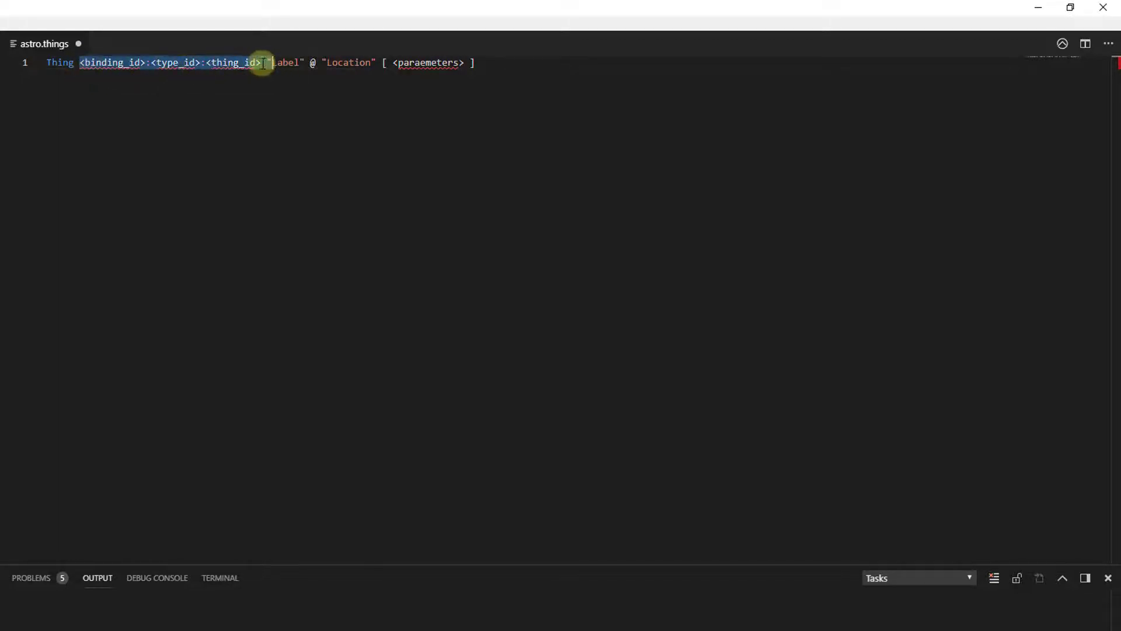
{"action": "left_click_drag", "start_coordinate": [393, 63], "coordinate": [467, 62]}
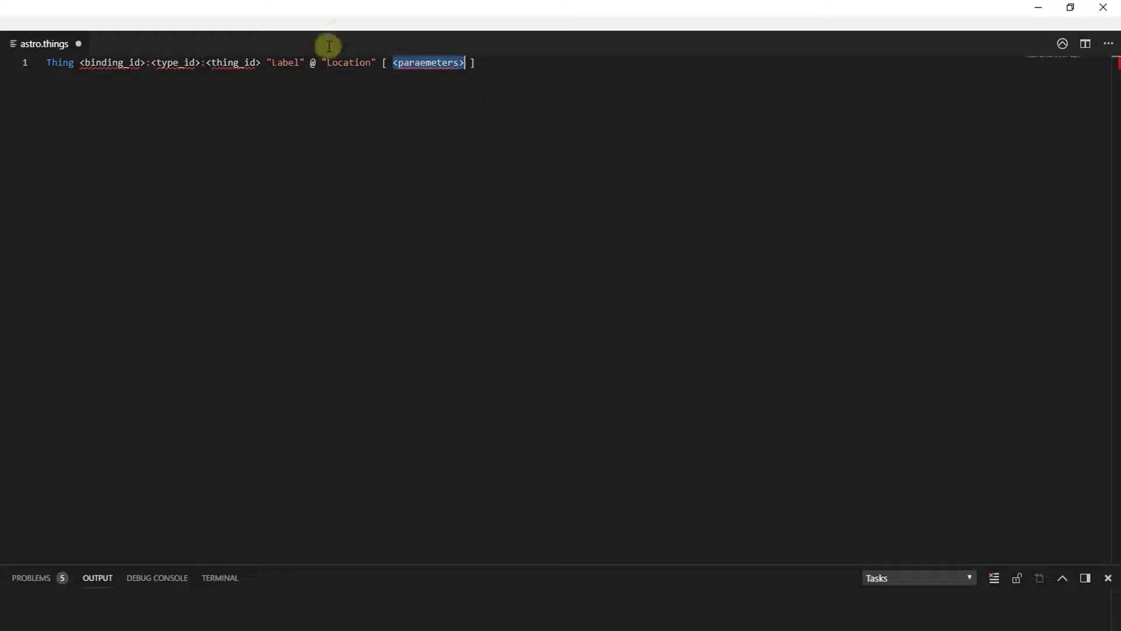
Highlight the "Label" @ "Location" part of the Thing template line to review it
{"action": "left_click_drag", "start_coordinate": [269, 62], "coordinate": [381, 68]}
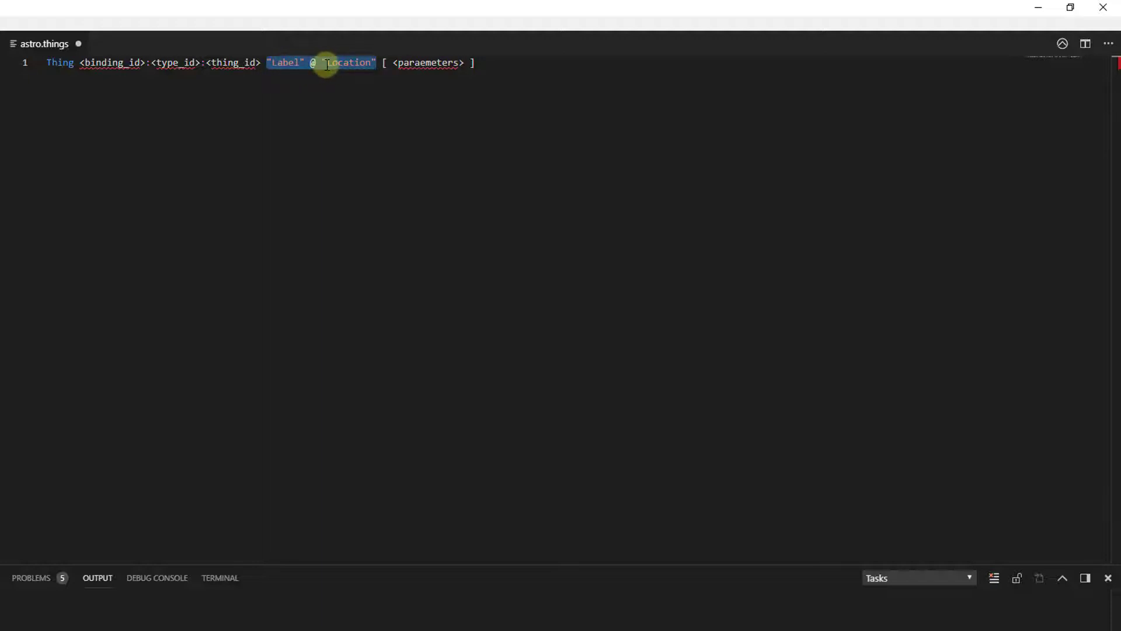
{"action": "key", "text": "End"}
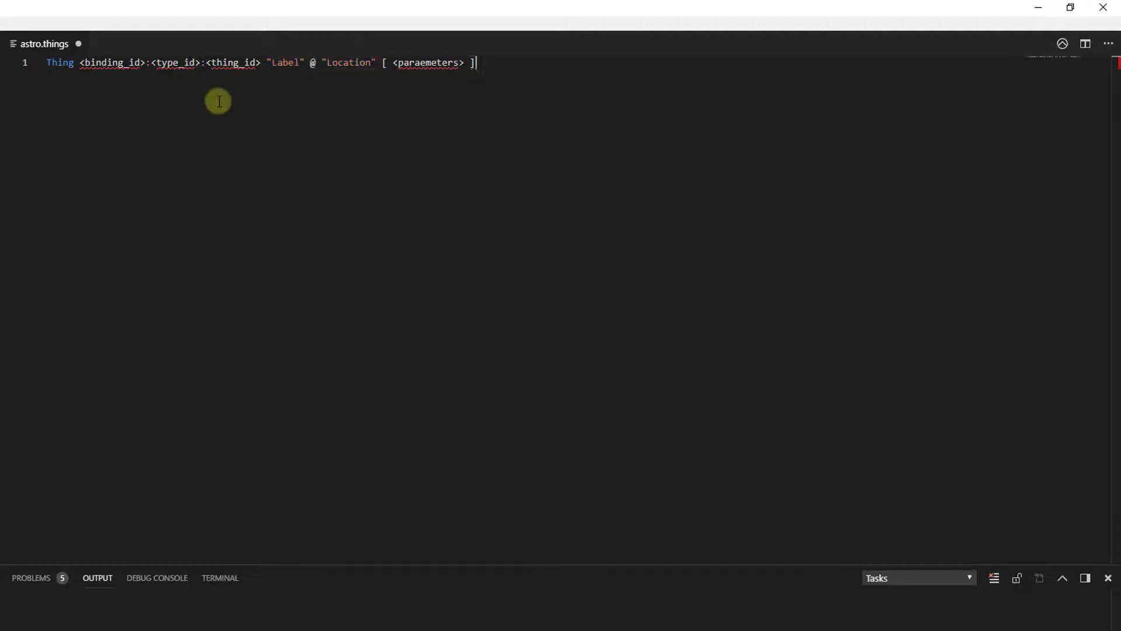
Try commenting out the Thing template line with //, and remove the comment marks again
{"action": "left_click", "coordinate": [46, 65]}
{"action": "type", "text": "//"}
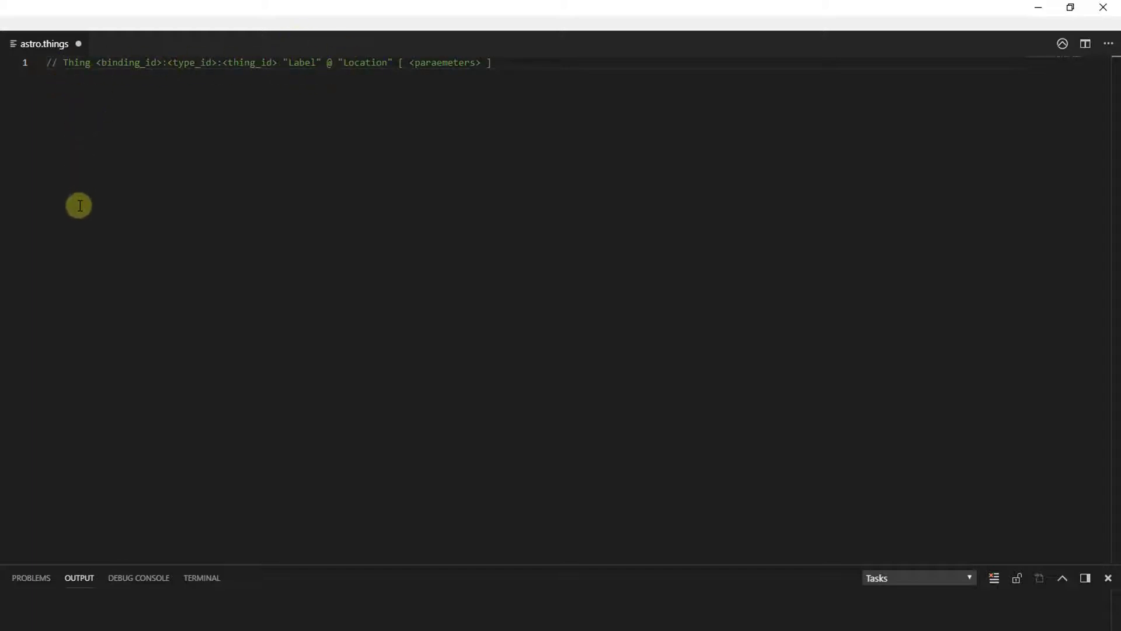
{"action": "key", "text": "BackSpace"}
{"action": "key", "text": "BackSpace"}
{"action": "key", "text": "BackSpace"}
Show the detected problems, comment out the Thing template line and continue on line 3 below it
{"action": "left_click", "coordinate": [44, 578]}
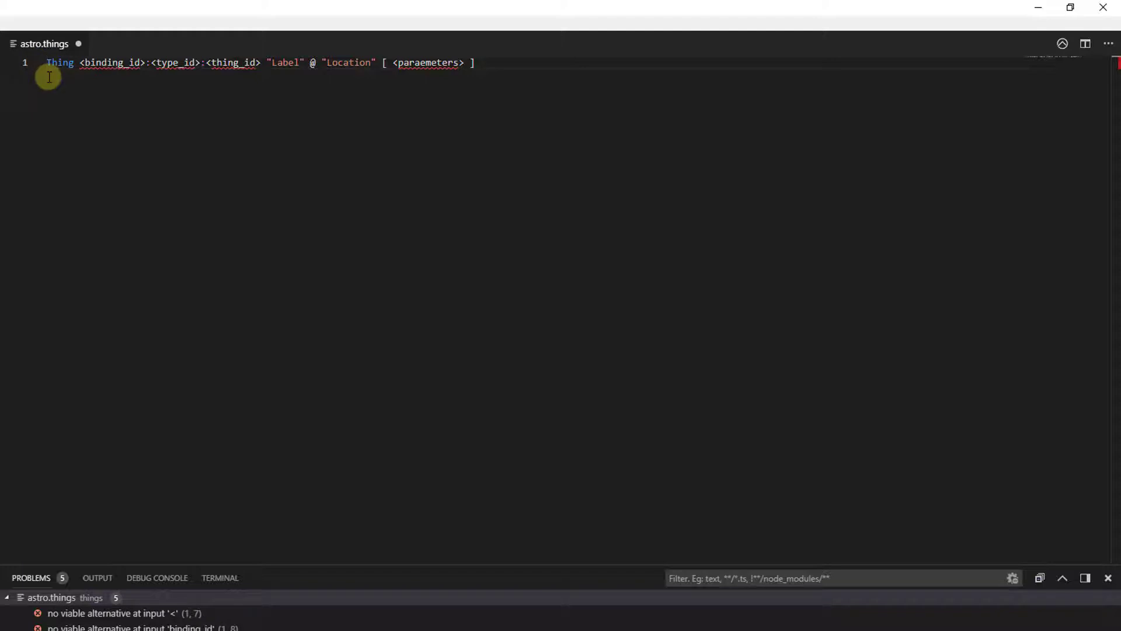
{"action": "key", "text": "ctrl+slash"}
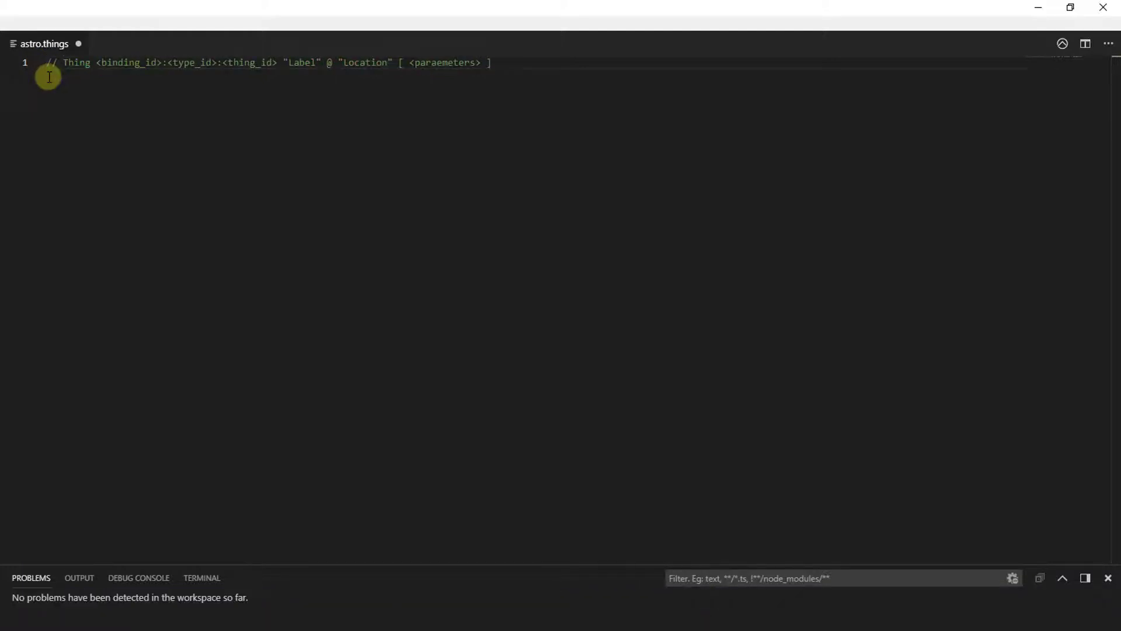
{"action": "left_click", "coordinate": [526, 59]}
{"action": "key", "text": "Return"}
{"action": "key", "text": "Return"}
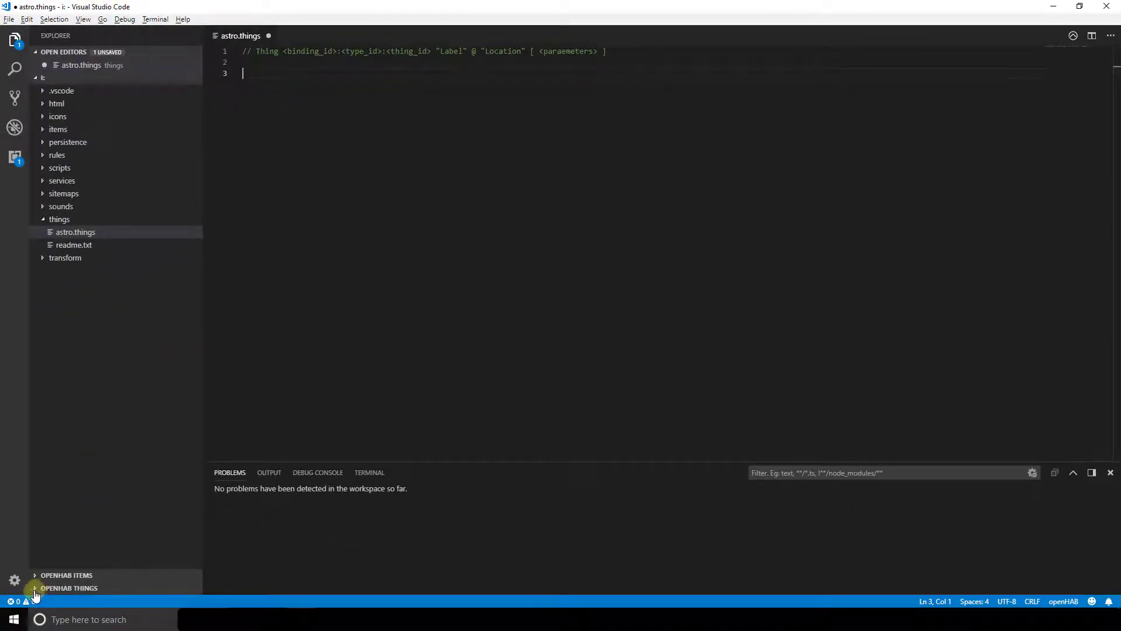
Expand the openHAB Things list and look at the actions available for the first Hamburg Thing
{"action": "left_click", "coordinate": [35, 589]}
{"action": "left_click", "coordinate": [84, 545]}
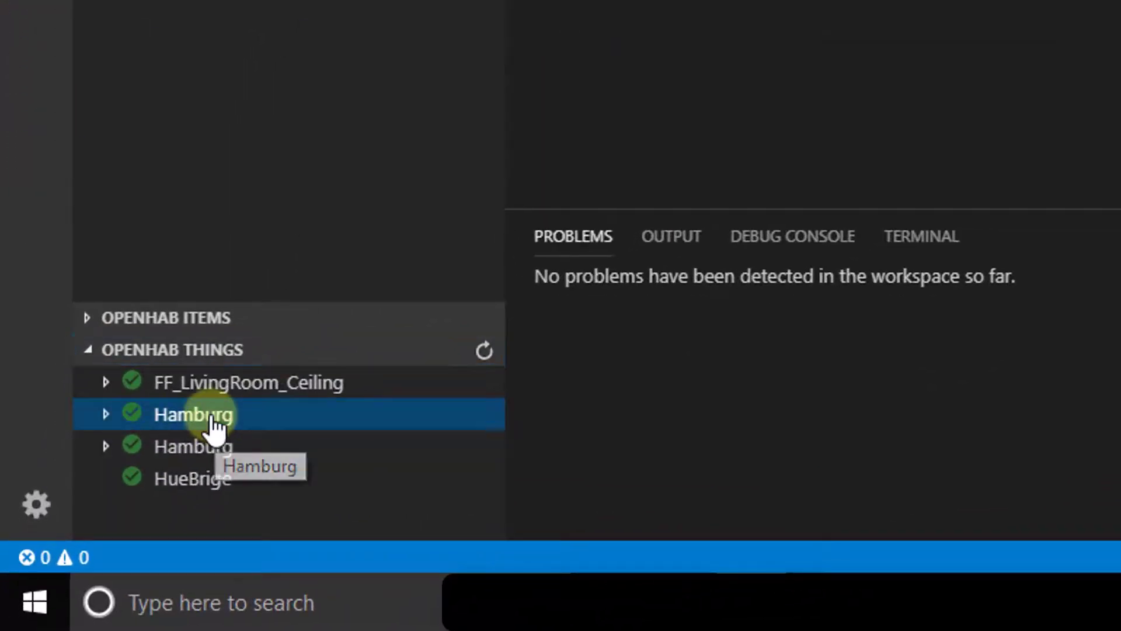
{"action": "right_click", "coordinate": [214, 424]}
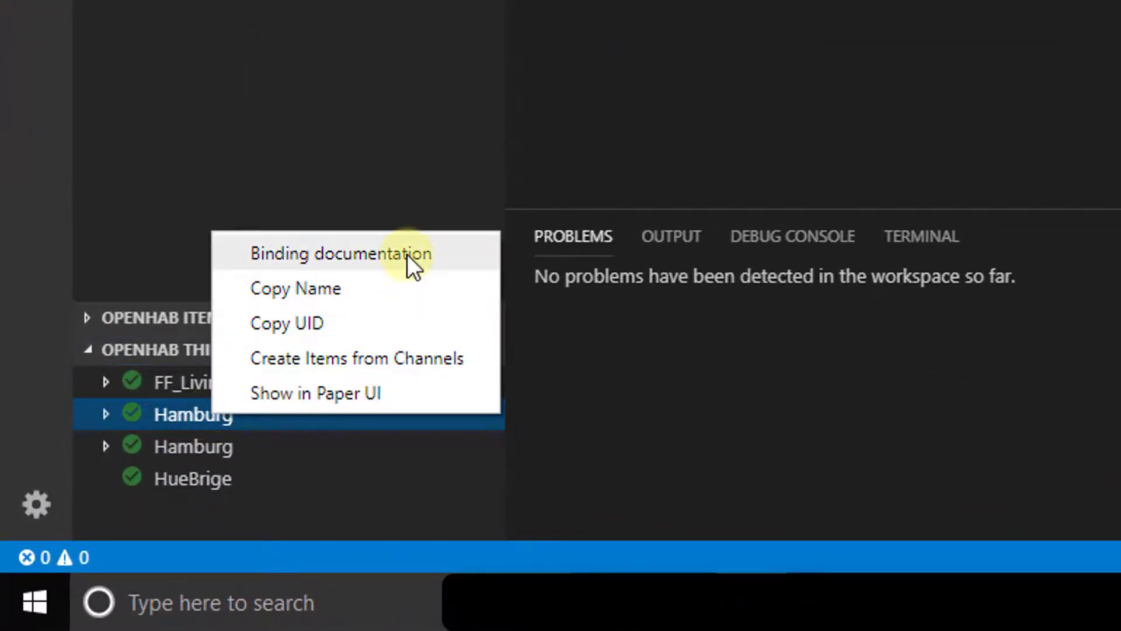
{"action": "left_click", "coordinate": [403, 160]}
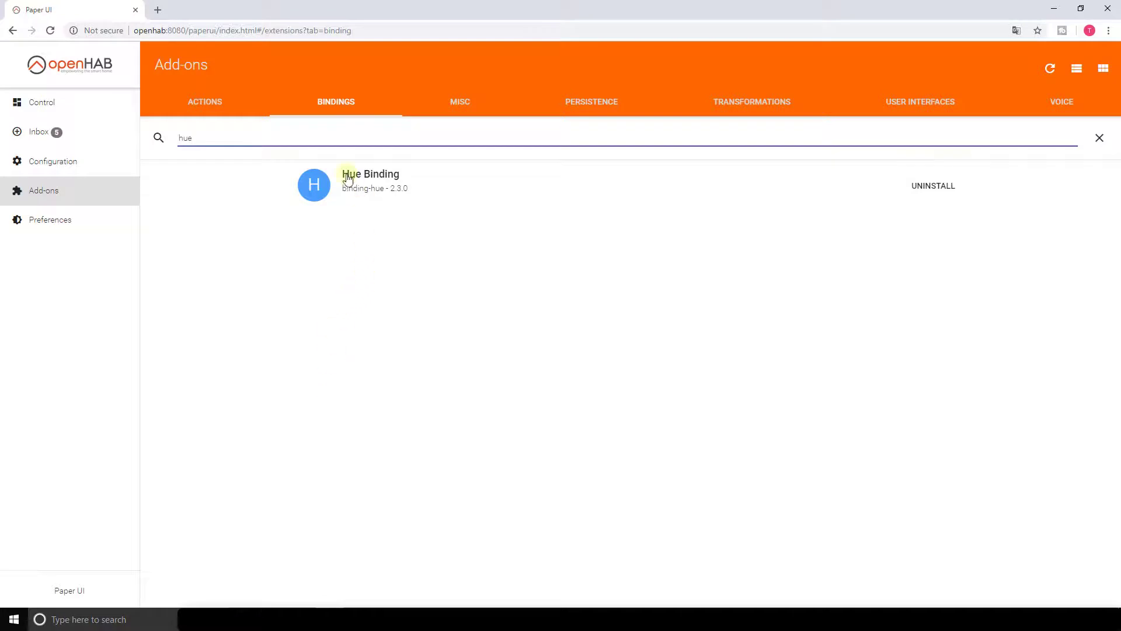
Switch to Paper UI in the browser, search the binding add-ons for "as" and open the Astro Binding documentation
{"action": "left_click", "coordinate": [159, 136]}
{"action": "key", "text": "BackSpace"}
{"action": "type", "text": "as"}
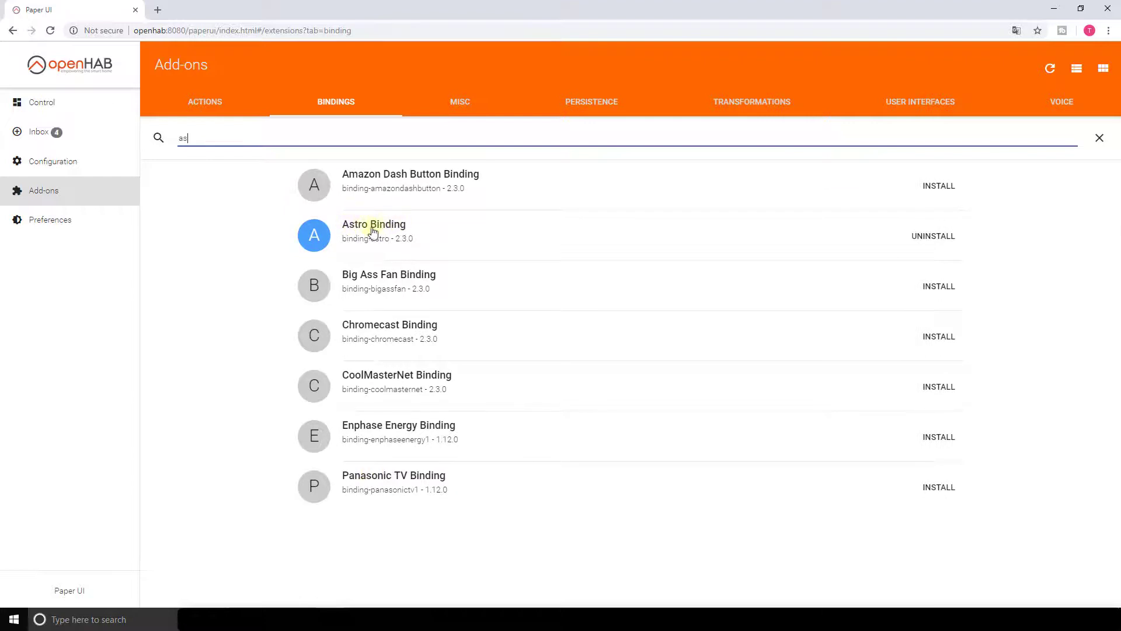
{"action": "left_click", "coordinate": [364, 231]}
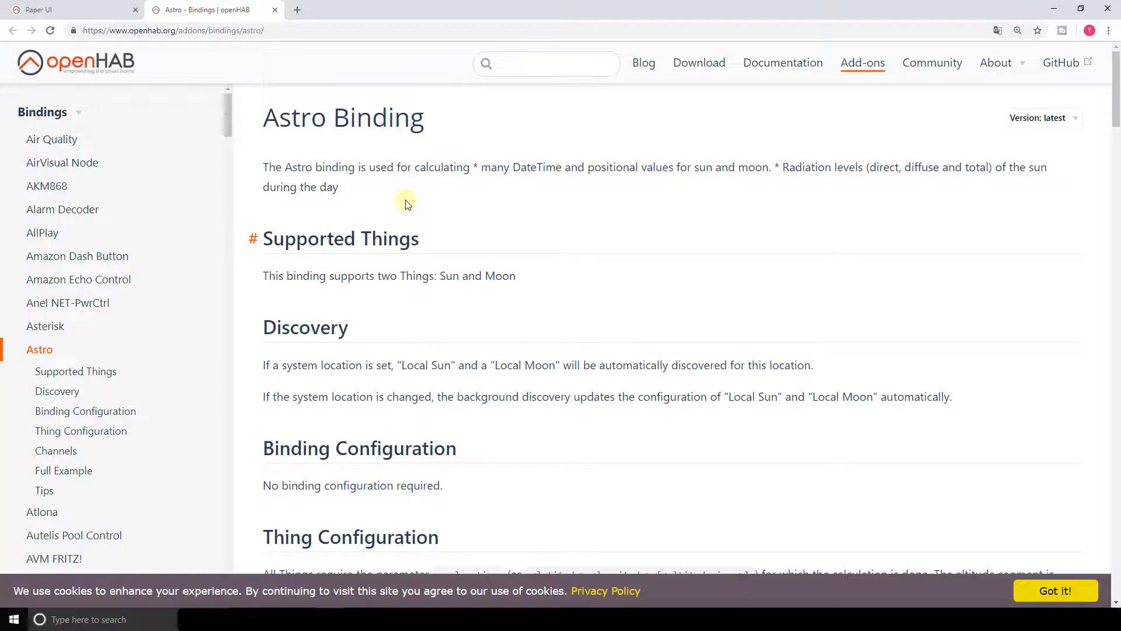
Arrange the Astro documentation page and the Visual Studio Code window side by side
{"action": "key", "text": "super+Right"}
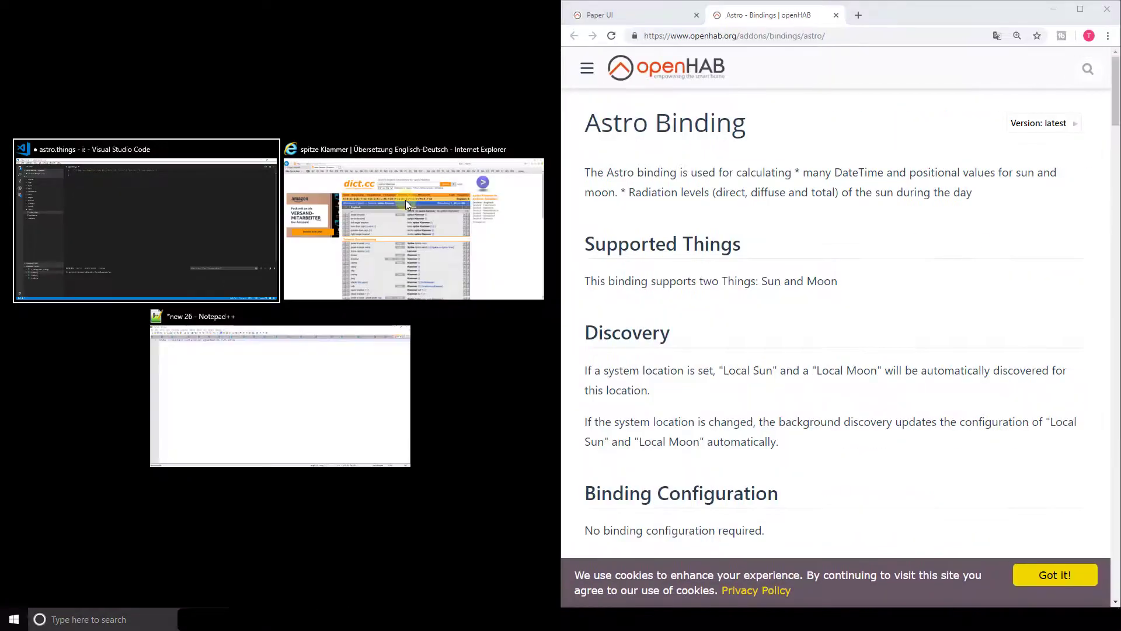
{"action": "left_click", "coordinate": [171, 210]}
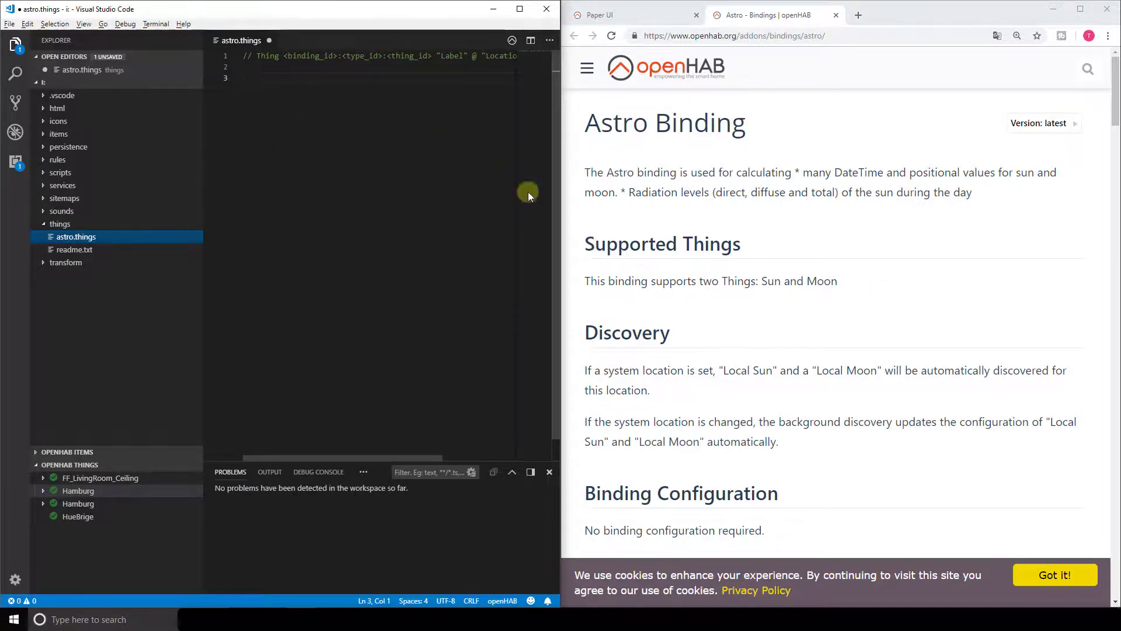
Examine the Channels section of the Astro documentation, including the sun and moon things and their channel groups
{"action": "left_click_drag", "start_coordinate": [1116, 122], "coordinate": [1117, 185]}
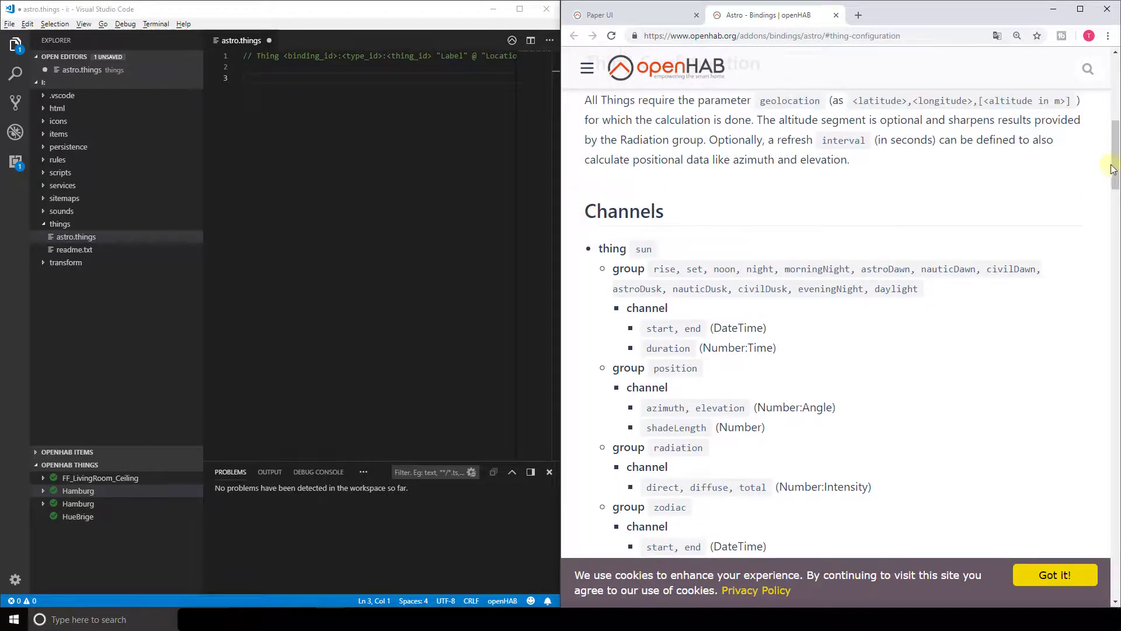
{"action": "left_click_drag", "start_coordinate": [1115, 168], "coordinate": [1115, 171]}
{"action": "left_click_drag", "start_coordinate": [630, 246], "coordinate": [650, 245]}
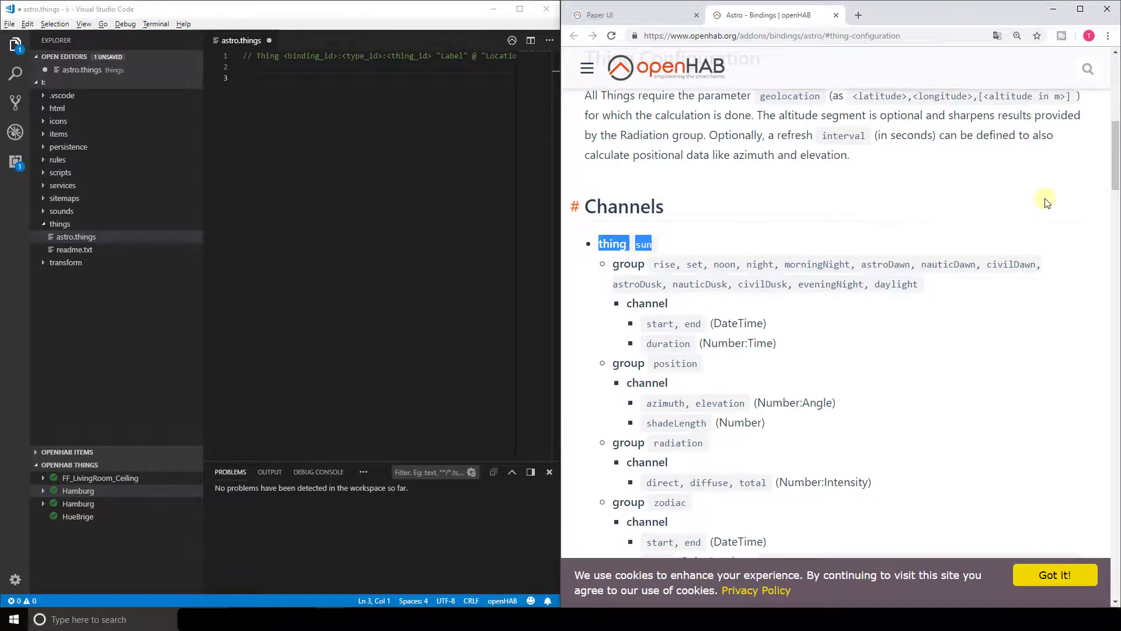
{"action": "left_click_drag", "start_coordinate": [1114, 184], "coordinate": [1105, 236]}
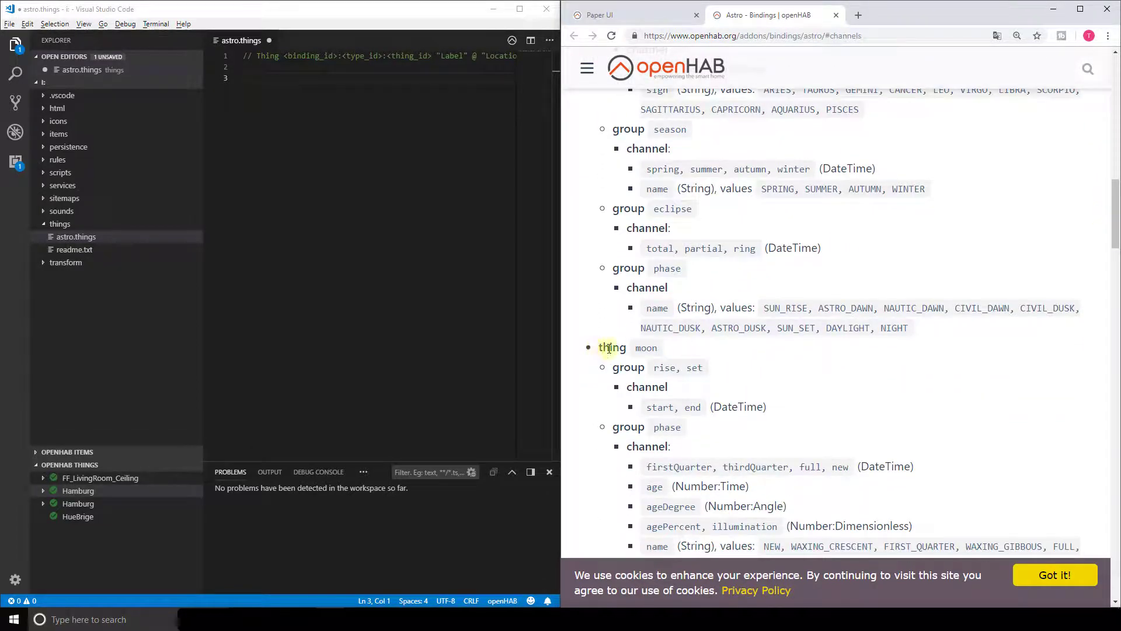
{"action": "left_click_drag", "start_coordinate": [609, 348], "coordinate": [655, 348]}
{"action": "left_click_drag", "start_coordinate": [1114, 226], "coordinate": [1117, 170]}
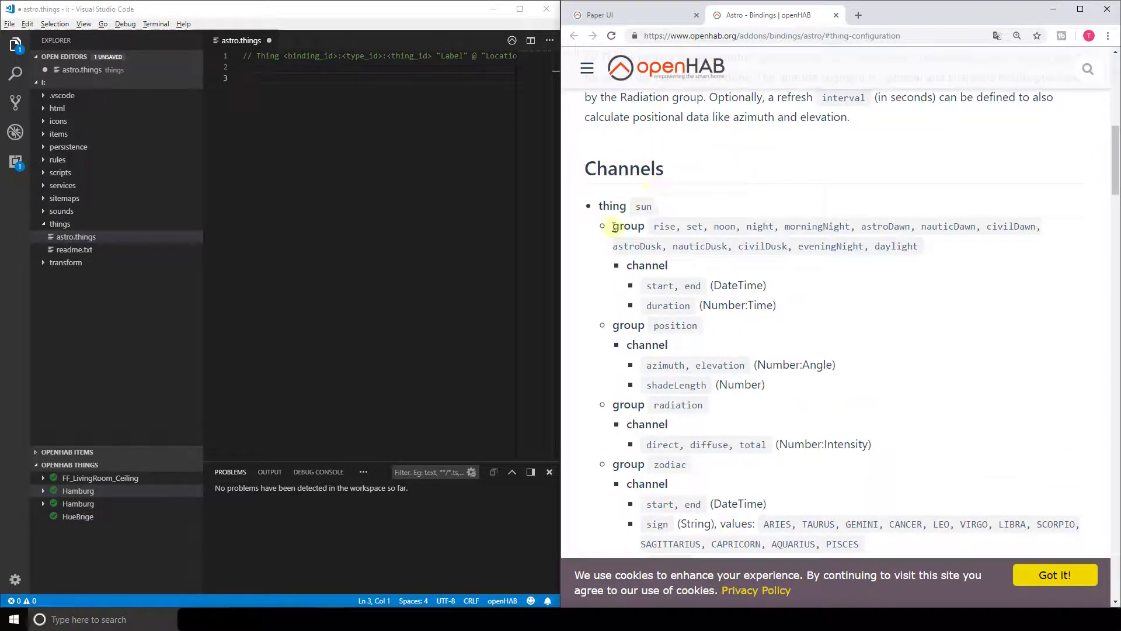
{"action": "left_click_drag", "start_coordinate": [615, 227], "coordinate": [641, 230]}
{"action": "left_click_drag", "start_coordinate": [1113, 176], "coordinate": [1112, 201]}
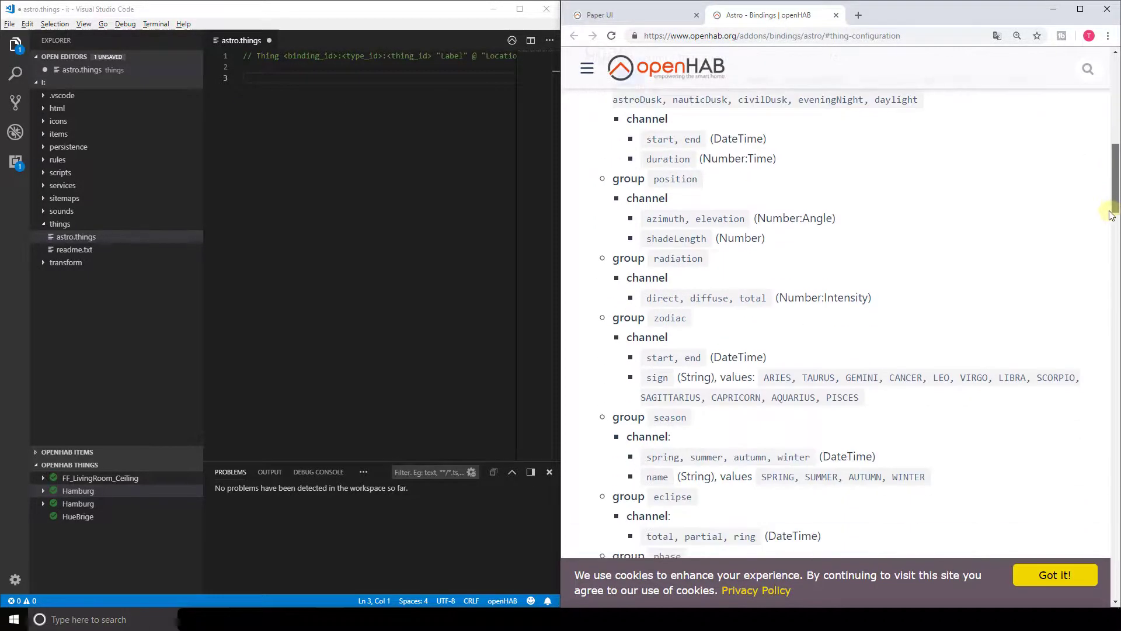
Copy the astro:sun:home line from the documentation's Full Example section and paste it on line 3 of astro.things
{"action": "scroll", "coordinate": [1104, 262], "scroll_direction": "down", "scroll_amount": 15}
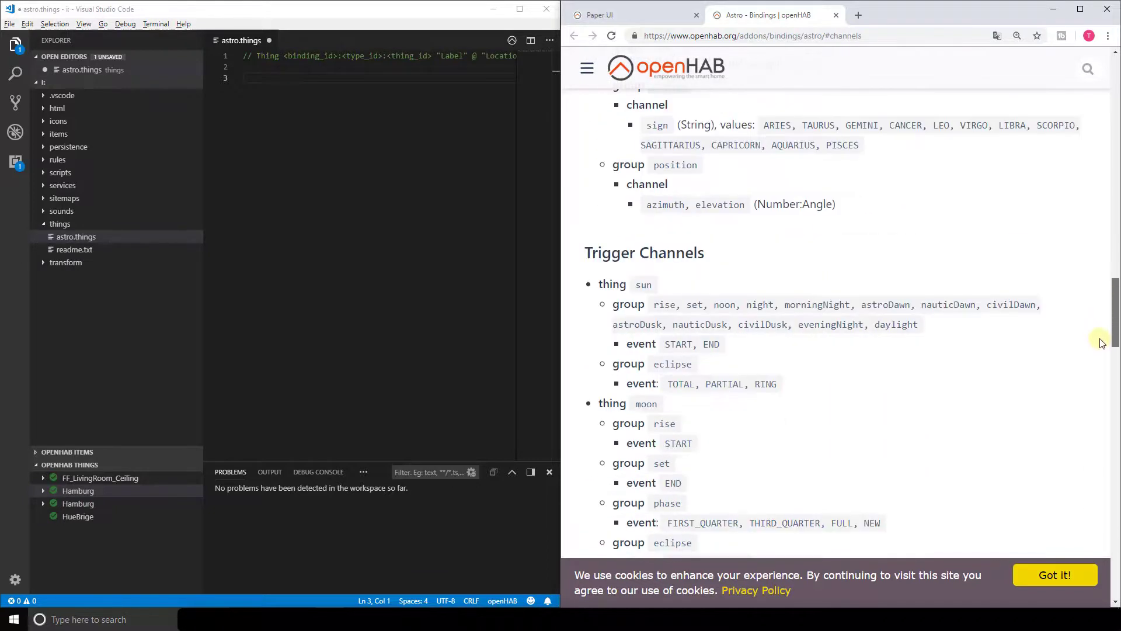
{"action": "scroll", "coordinate": [1101, 367], "scroll_direction": "down", "scroll_amount": 8}
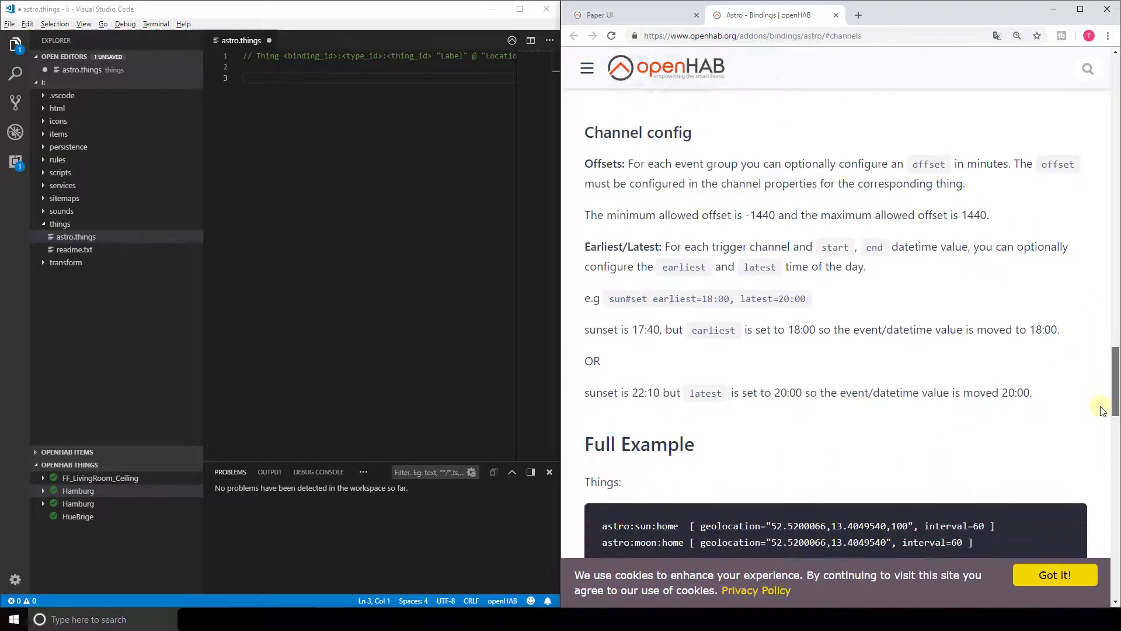
{"action": "scroll", "coordinate": [1101, 424], "scroll_direction": "down", "scroll_amount": 3}
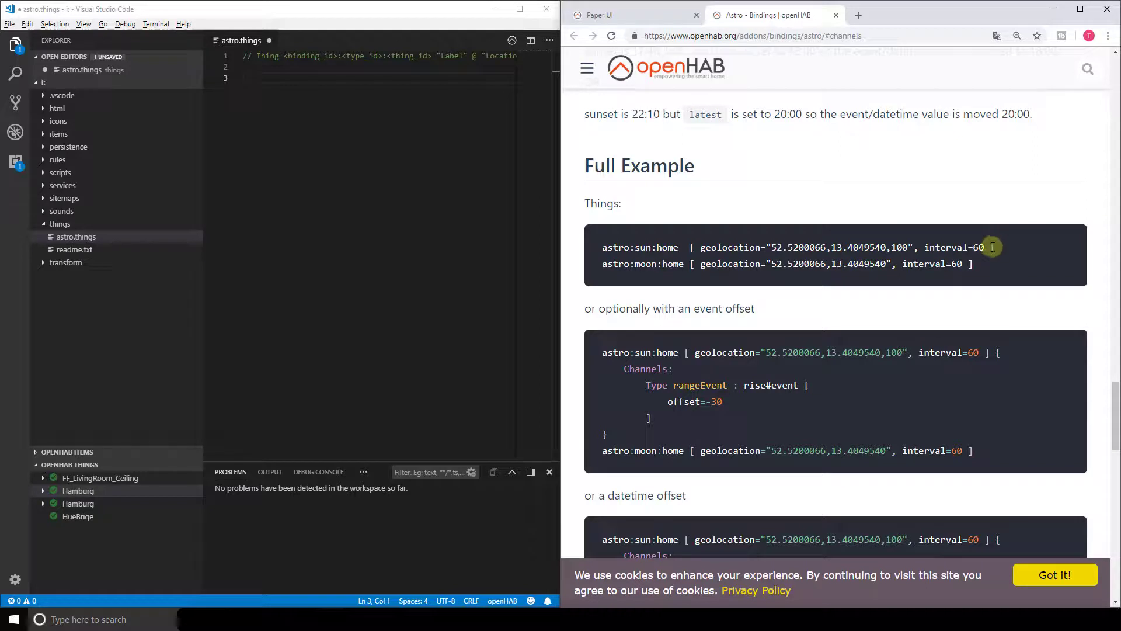
{"action": "left_click_drag", "start_coordinate": [974, 265], "coordinate": [604, 266]}
{"action": "left_click_drag", "start_coordinate": [997, 247], "coordinate": [606, 247]}
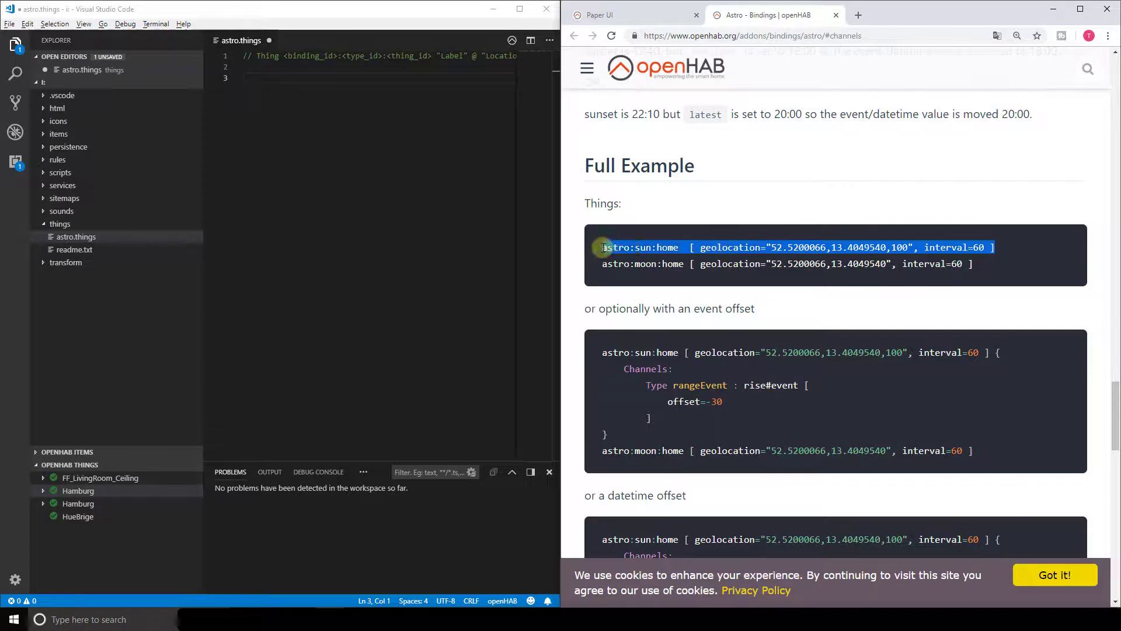
{"action": "right_click", "coordinate": [607, 248]}
{"action": "left_click", "coordinate": [631, 257]}
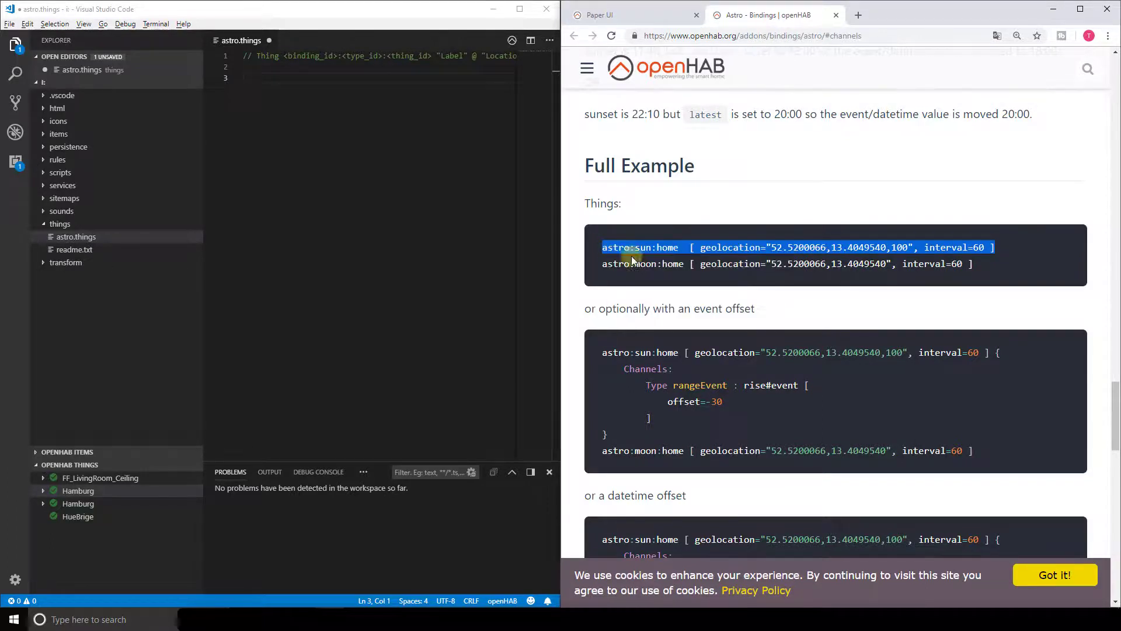
{"action": "left_click", "coordinate": [288, 76]}
{"action": "right_click", "coordinate": [287, 76]}
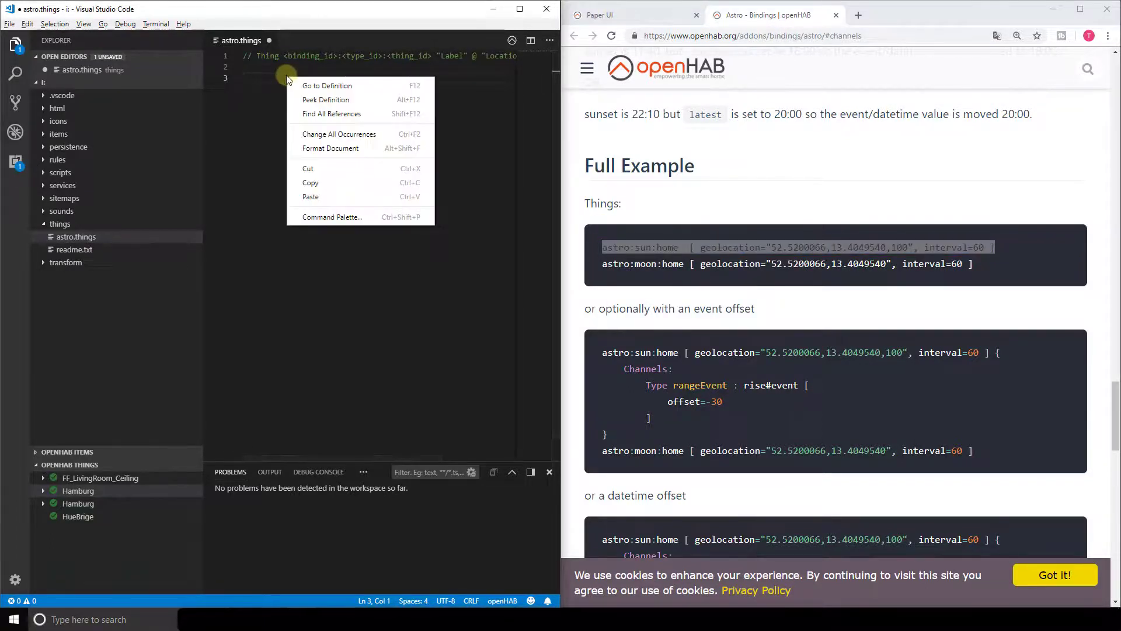
{"action": "left_click", "coordinate": [325, 197]}
Review the pasted line by highlighting its sun type and its bracketed geolocation and interval parameters
{"action": "left_click_drag", "start_coordinate": [379, 459], "coordinate": [308, 445]}
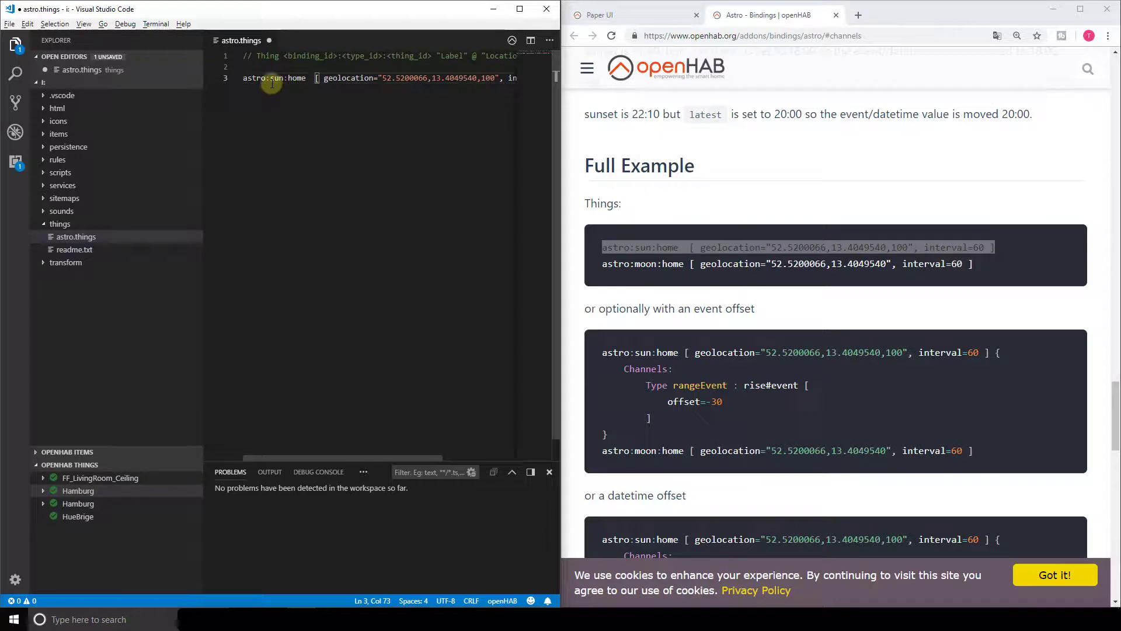
{"action": "mouse_move", "coordinate": [267, 78]}
{"action": "left_mouse_down"}
{"action": "mouse_move", "coordinate": [242, 78]}
{"action": "mouse_move", "coordinate": [280, 80]}
{"action": "left_mouse_up"}
{"action": "left_click_drag", "start_coordinate": [354, 458], "coordinate": [291, 455]}
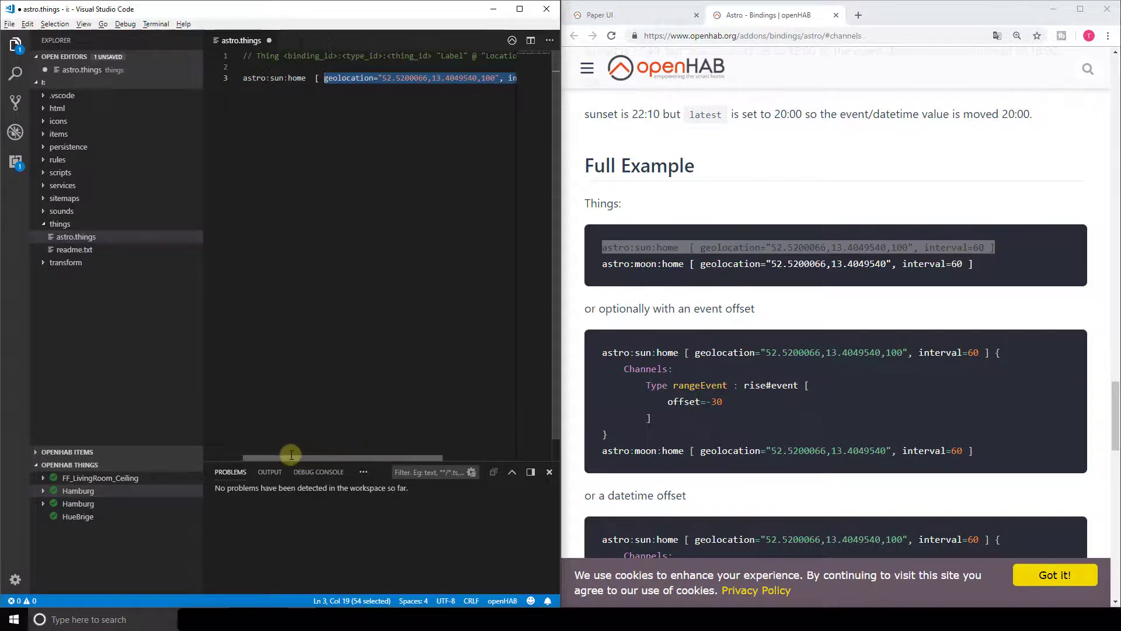
Try work as the thing ID in the astro:sun line, and restore home
{"action": "left_click", "coordinate": [306, 143]}
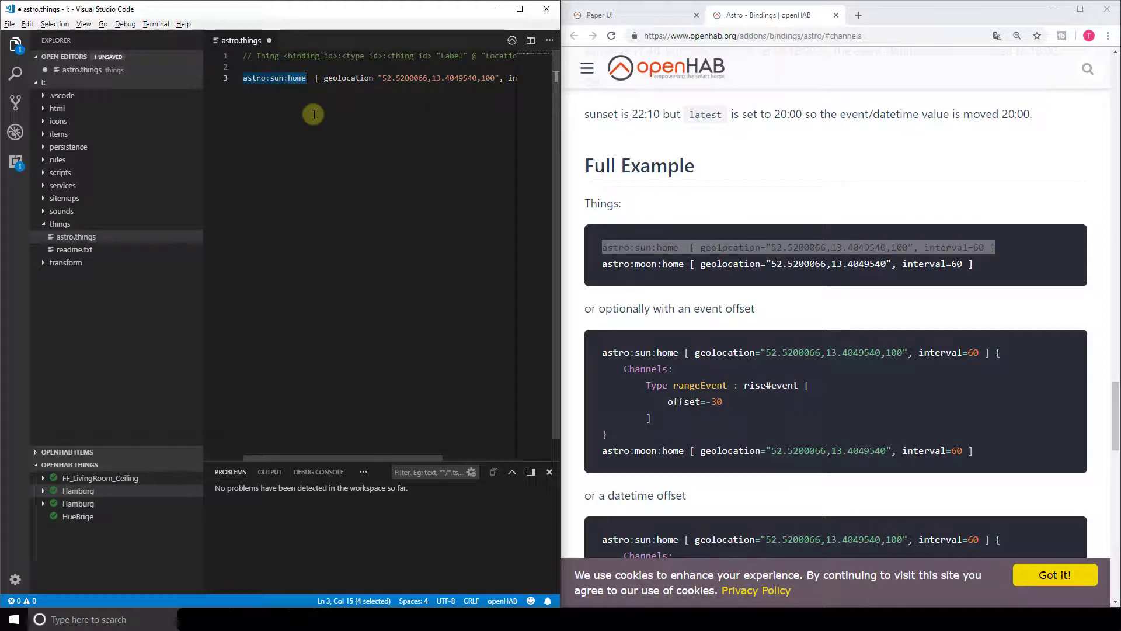
{"action": "type", "text": "work"}
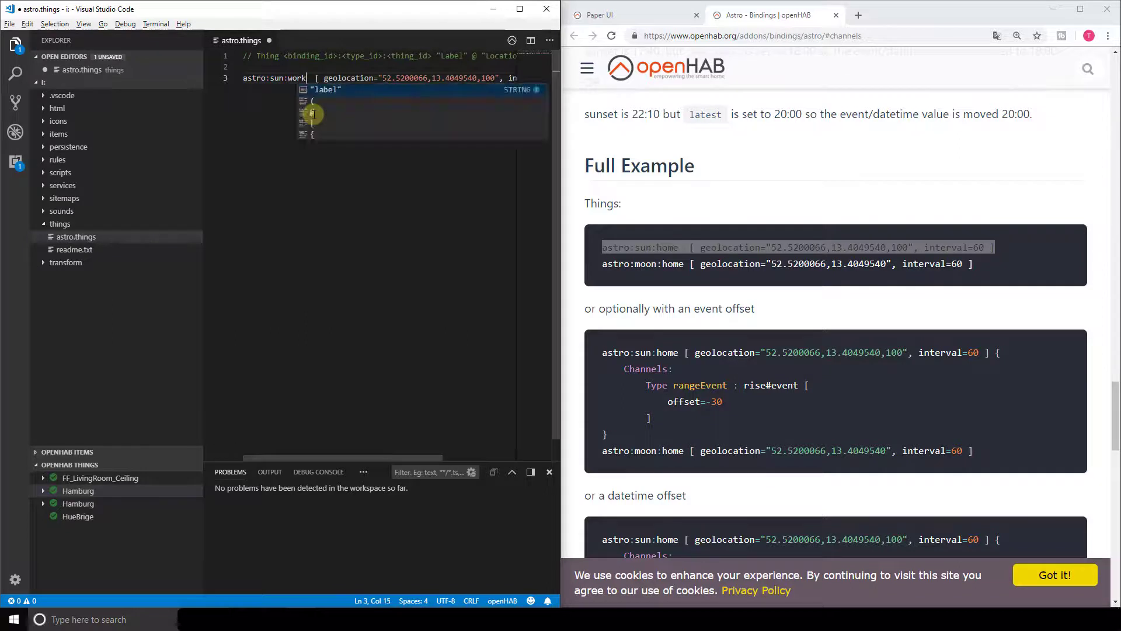
{"action": "left_click_drag", "start_coordinate": [288, 78], "coordinate": [306, 78]}
{"action": "type", "text": "home"}
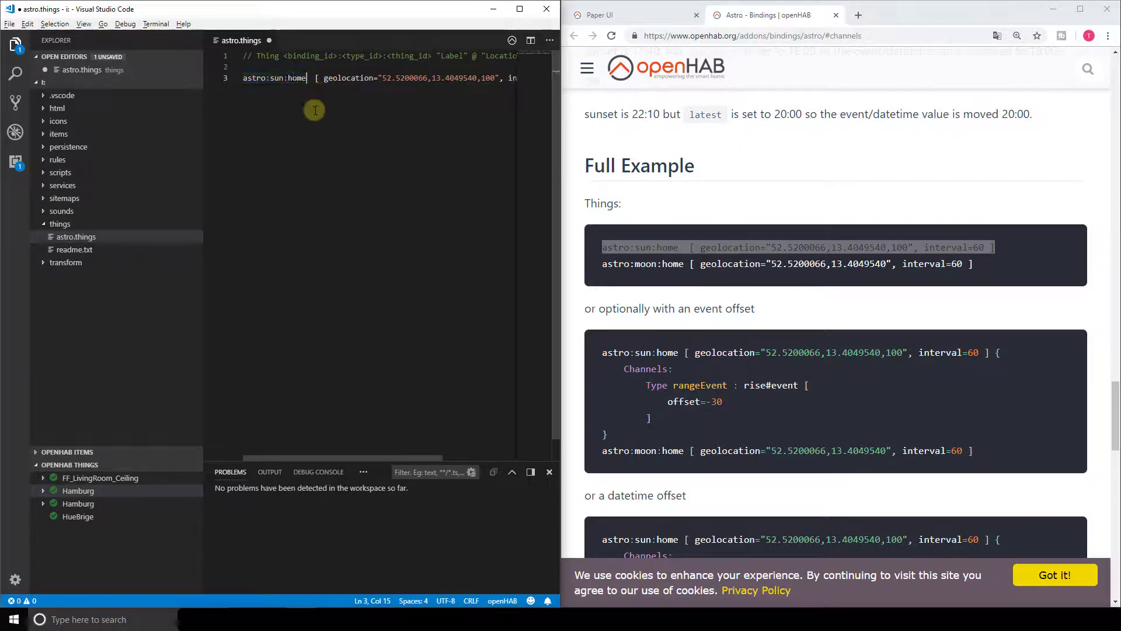
{"action": "left_click", "coordinate": [310, 79]}
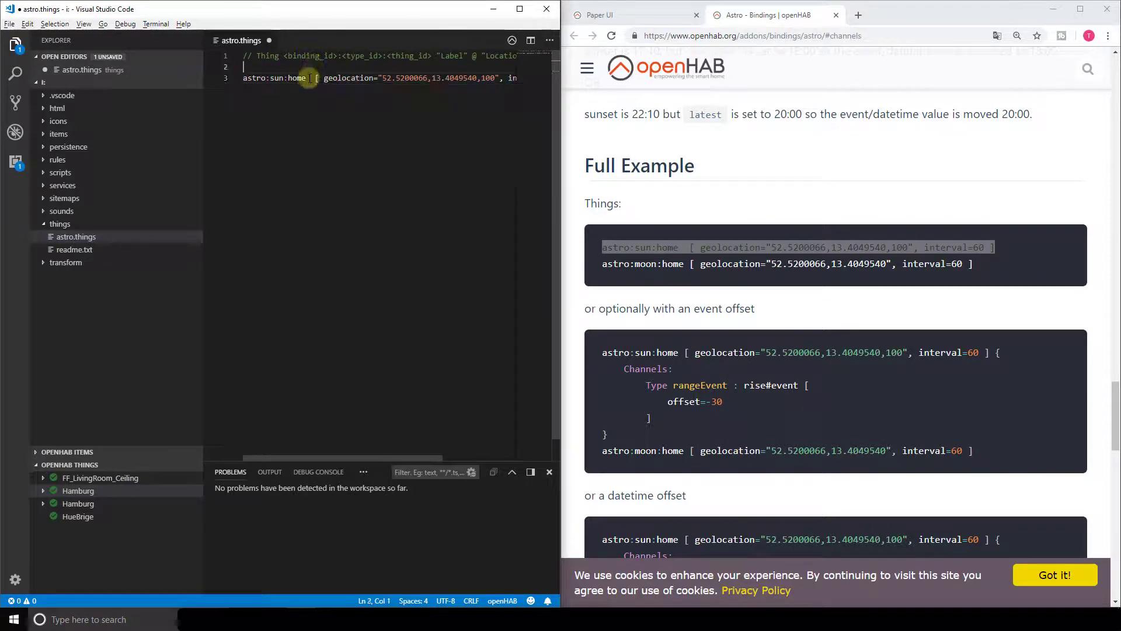
{"action": "left_click_drag", "start_coordinate": [310, 84], "coordinate": [310, 80]}
{"action": "left_click", "coordinate": [336, 79]}
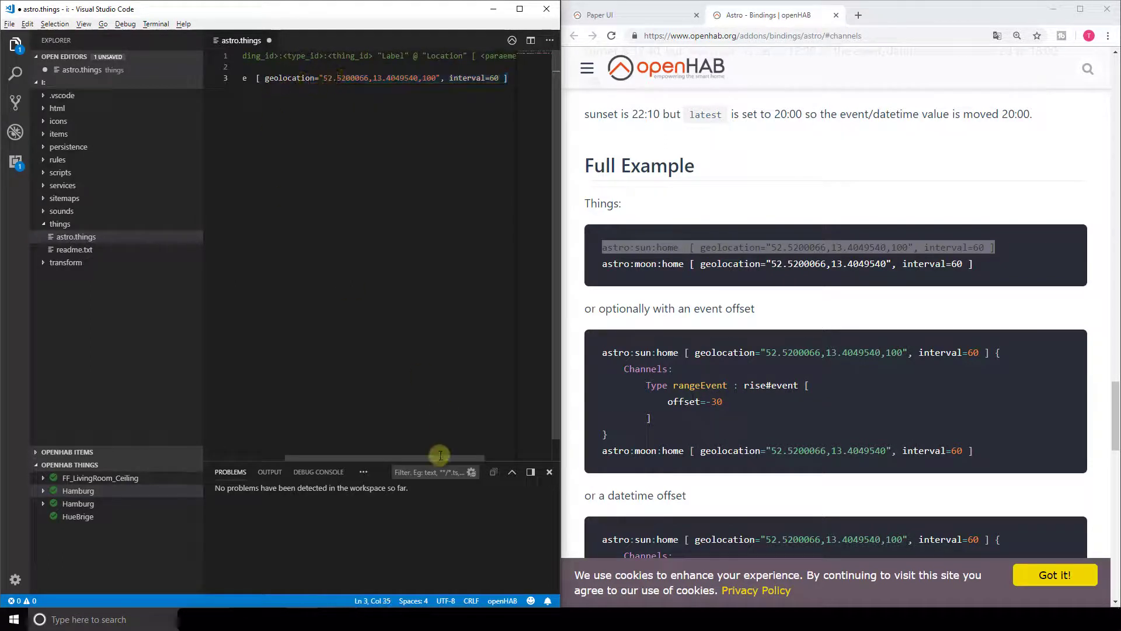
{"action": "left_click_drag", "start_coordinate": [403, 458], "coordinate": [366, 451]}
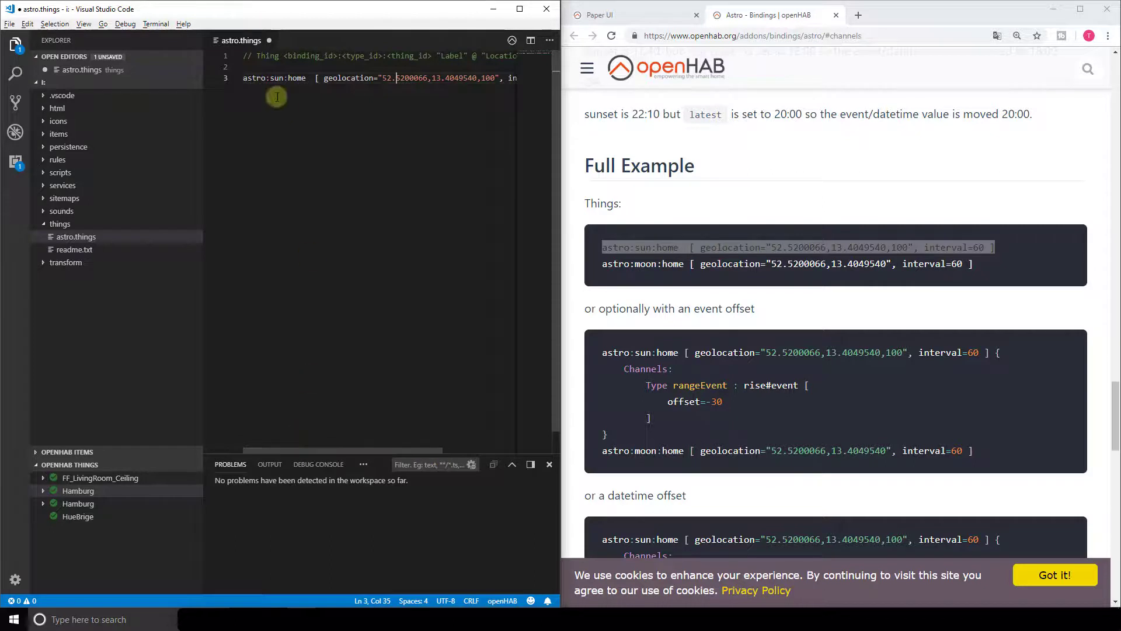
Duplicate the astro:sun:home line onto line 4 of astro.things and add an empty line below it
{"action": "left_click", "coordinate": [242, 77]}
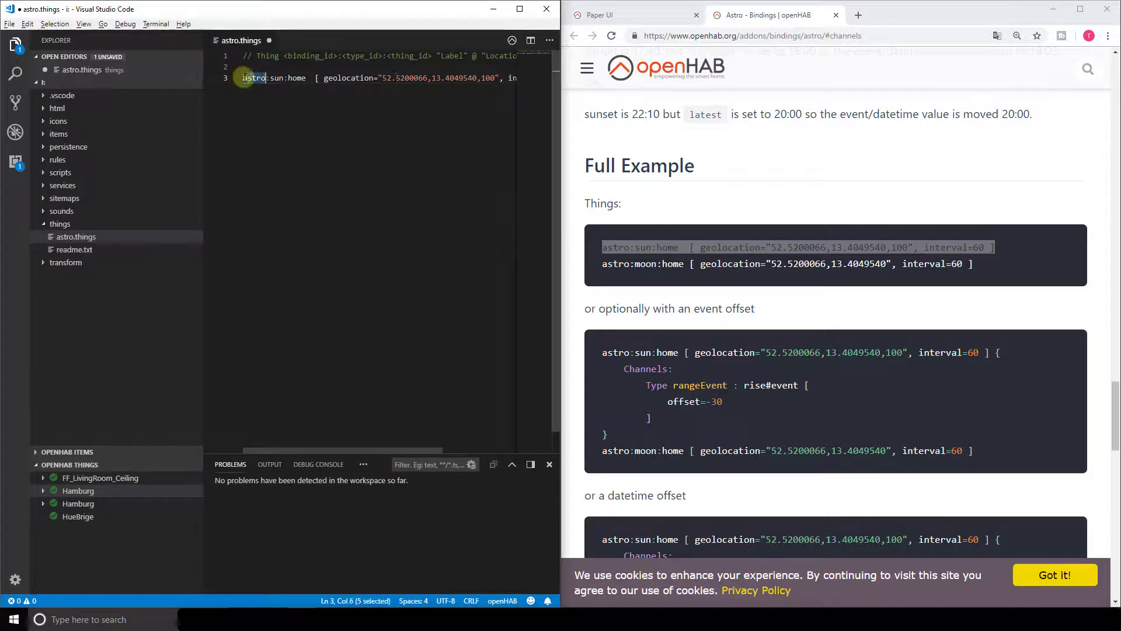
{"action": "key", "text": "shift+End"}
{"action": "left_click_drag", "start_coordinate": [243, 77], "coordinate": [528, 90]}
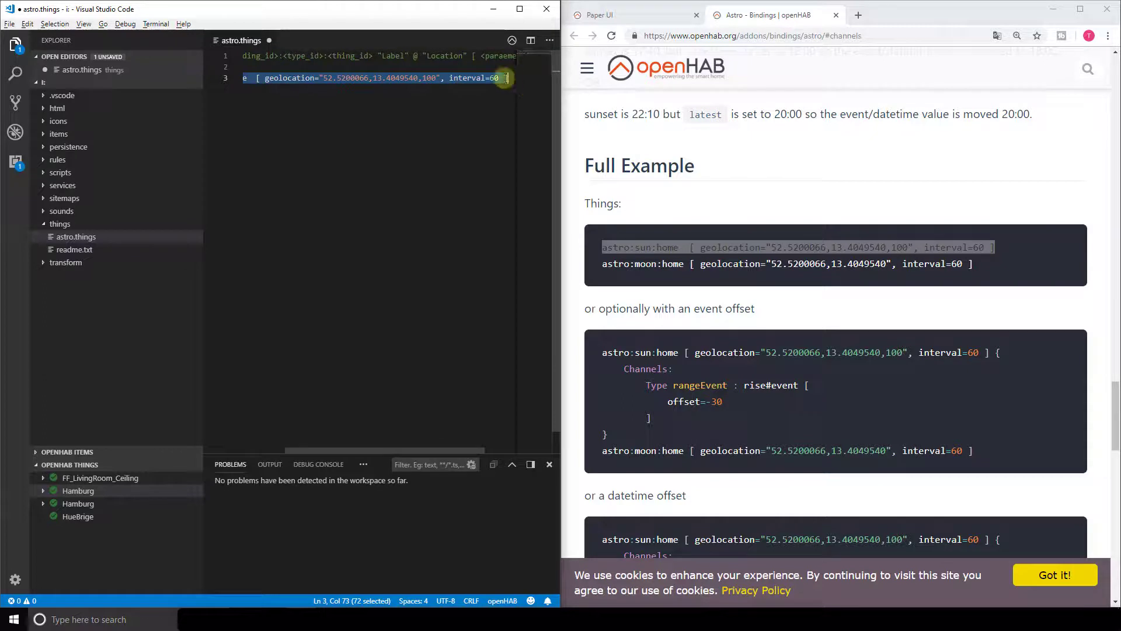
{"action": "right_click", "coordinate": [504, 81]}
{"action": "left_click", "coordinate": [535, 198]}
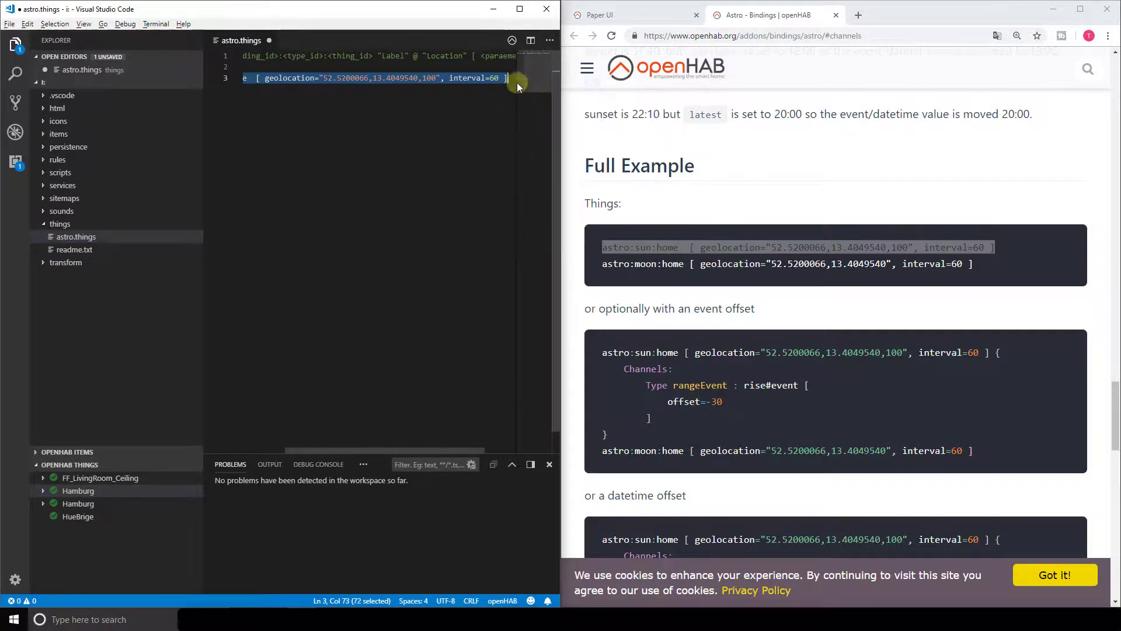
{"action": "left_click", "coordinate": [514, 78]}
{"action": "key", "text": "Return"}
{"action": "right_click", "coordinate": [424, 91]}
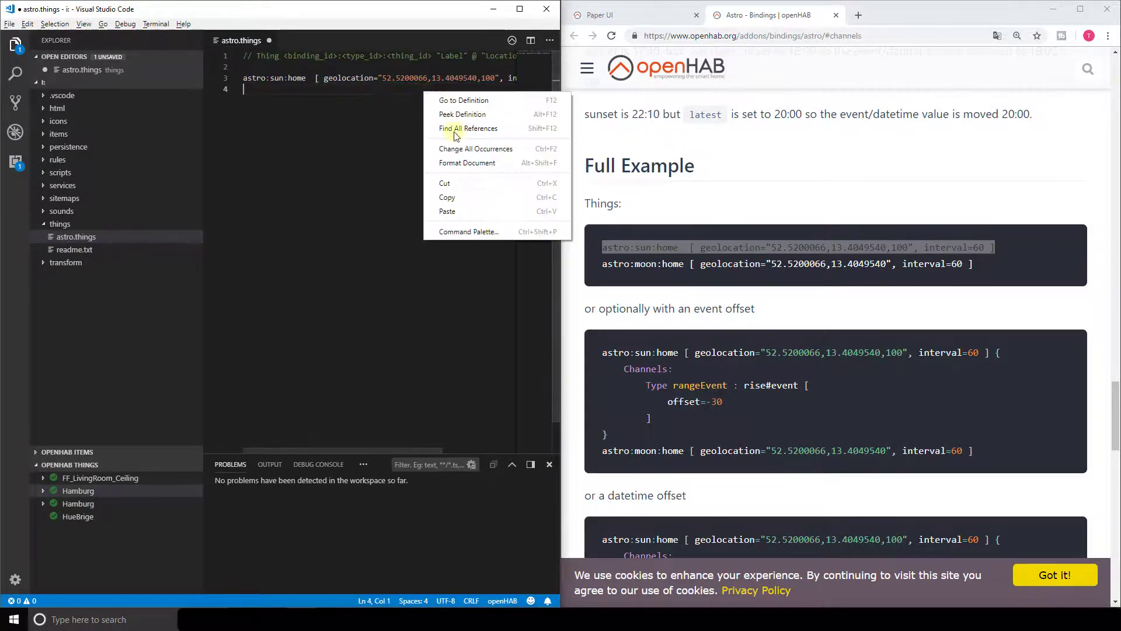
{"action": "left_click", "coordinate": [486, 209]}
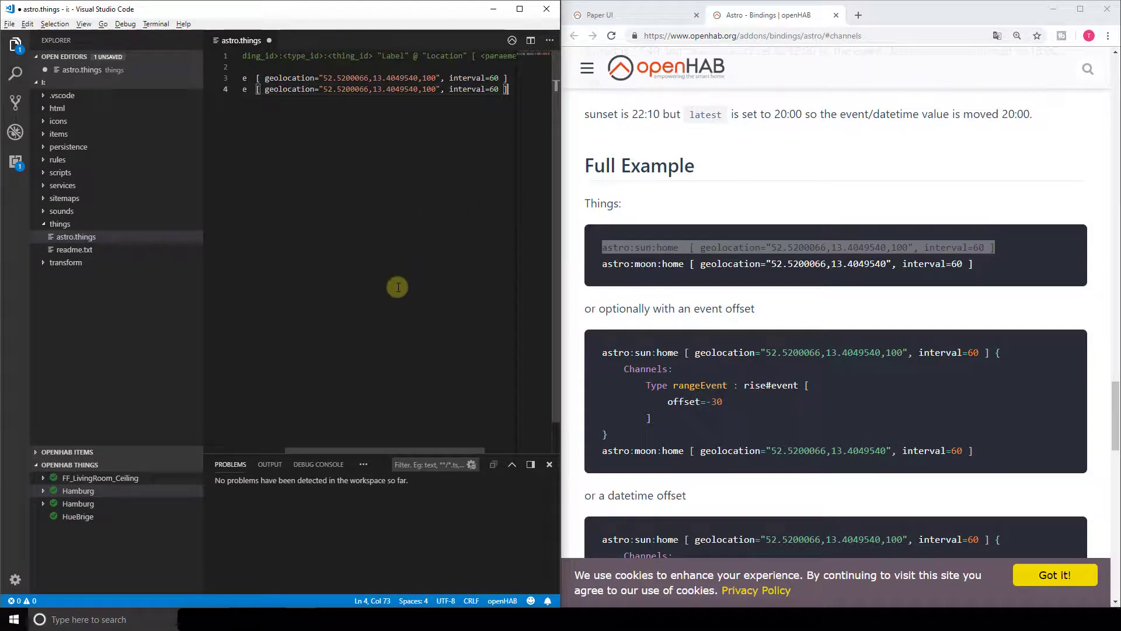
{"action": "key", "text": "Return"}
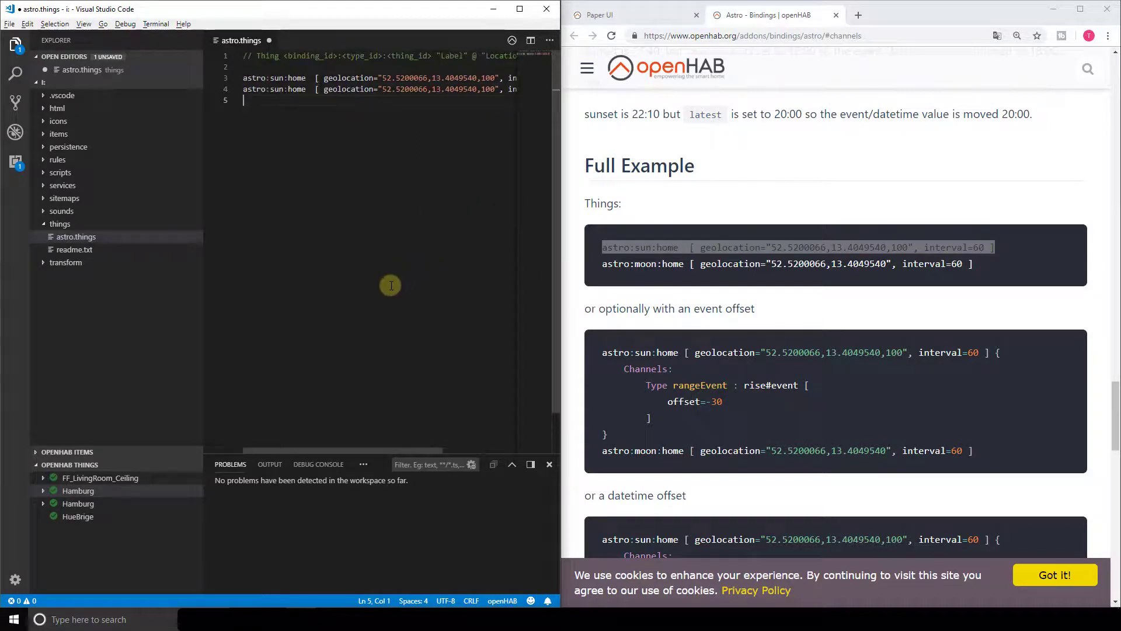
Set the thing ID of the duplicated astro:sun line on line 4 to work
{"action": "double_click", "coordinate": [289, 89]}
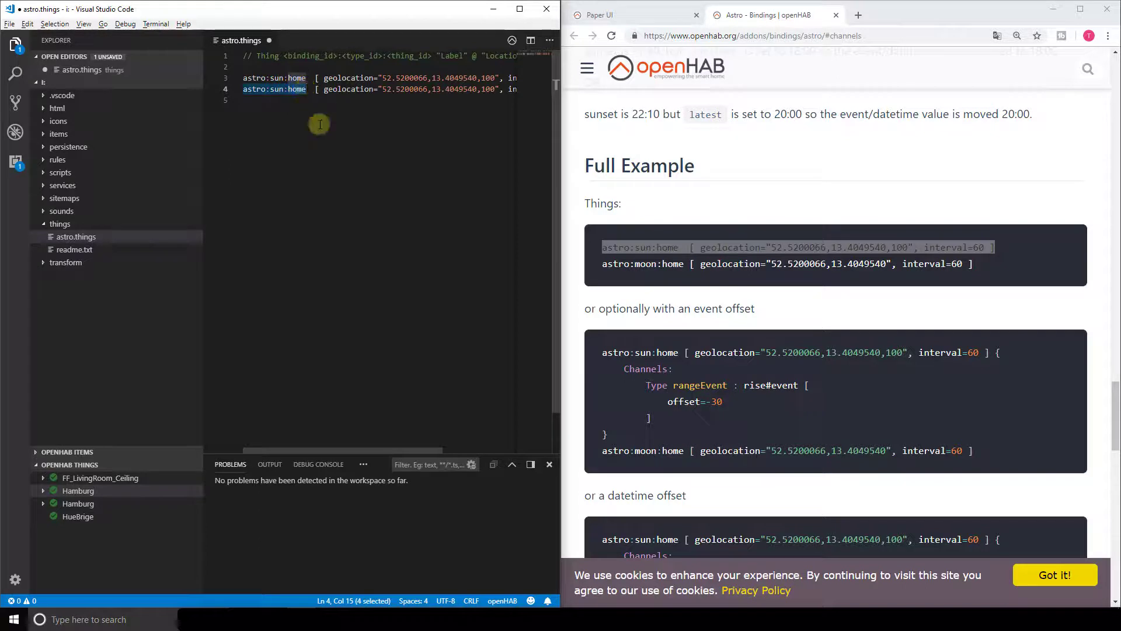
{"action": "type", "text": "work"}
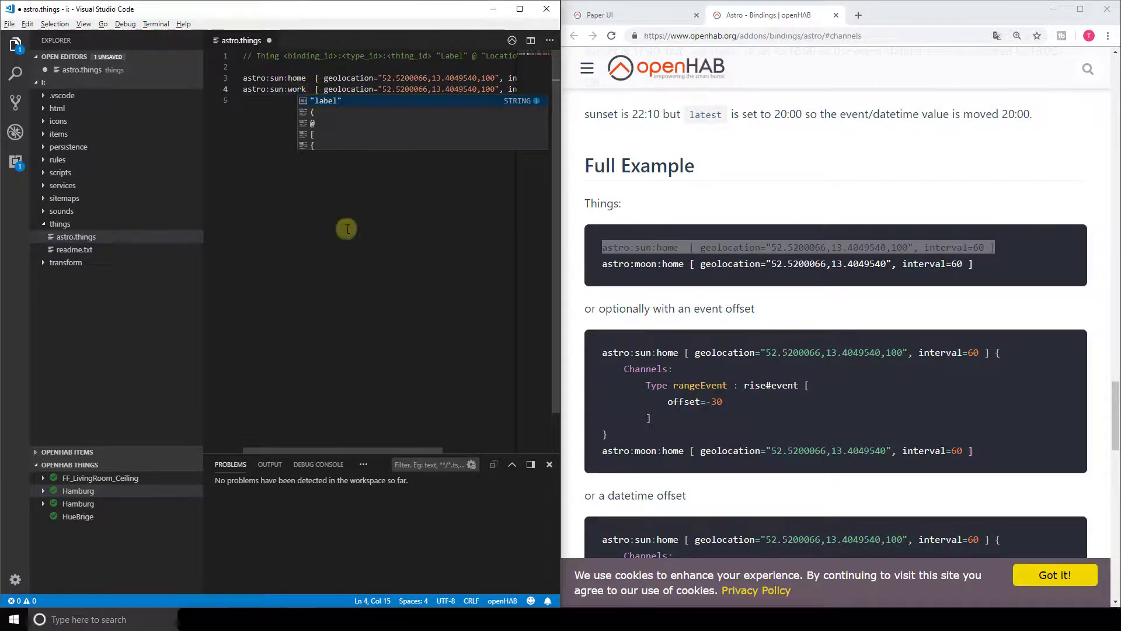
{"action": "left_click", "coordinate": [395, 89]}
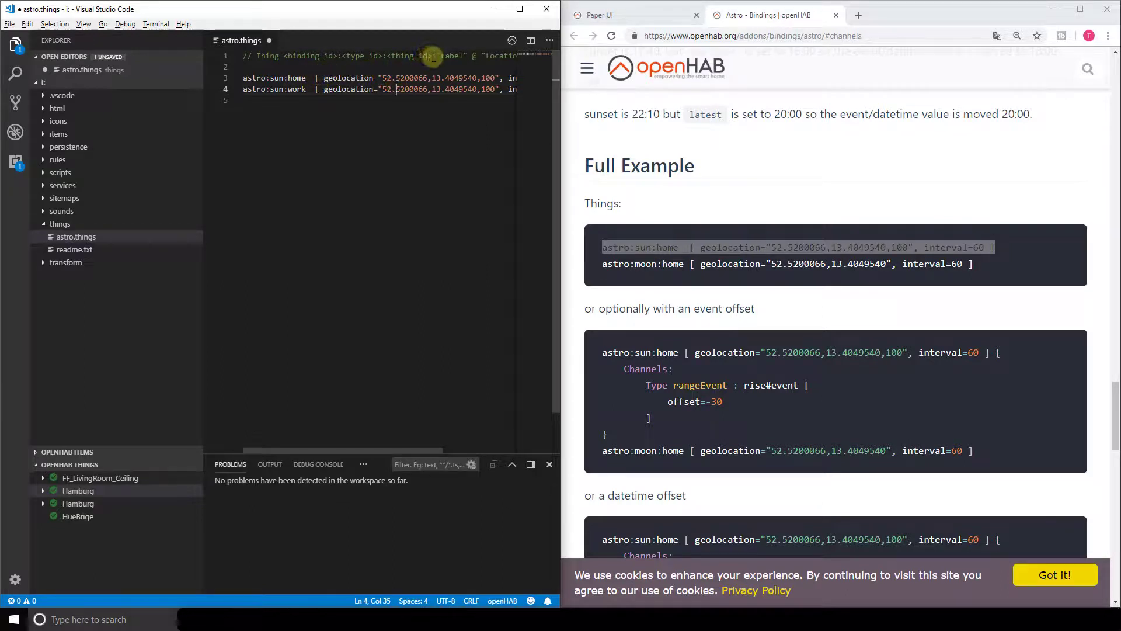
Widen the editor window and add the label "Astro Home" with @ "Home" as location to the astro:sun:home line, following the syntax comment
{"action": "left_click_drag", "start_coordinate": [437, 56], "coordinate": [880, 86]}
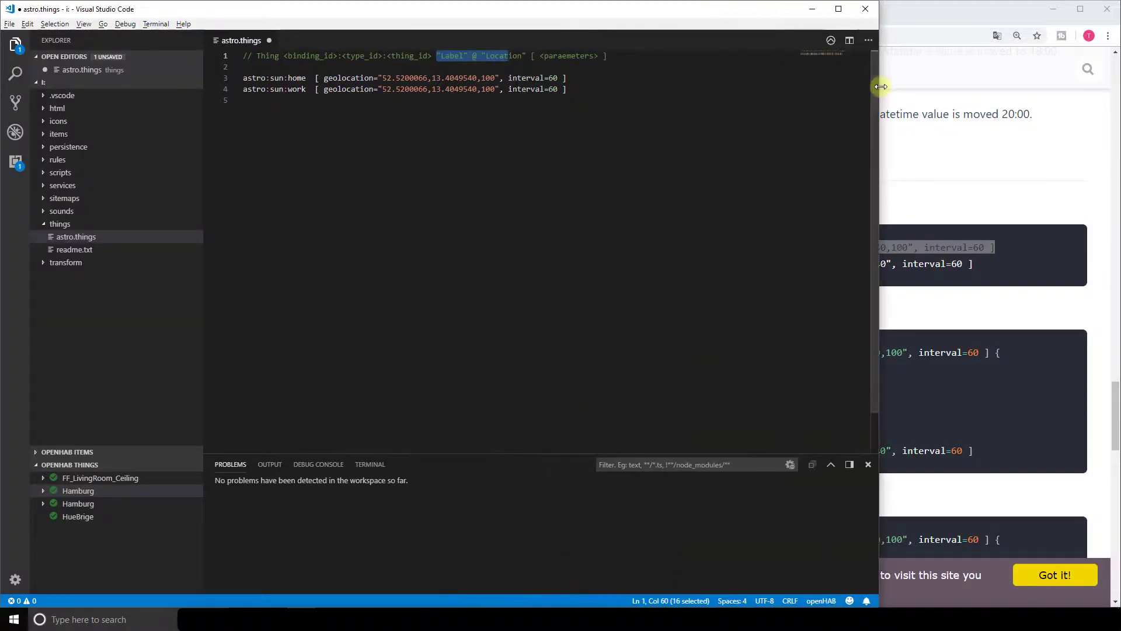
{"action": "left_click_drag", "start_coordinate": [437, 55], "coordinate": [526, 55]}
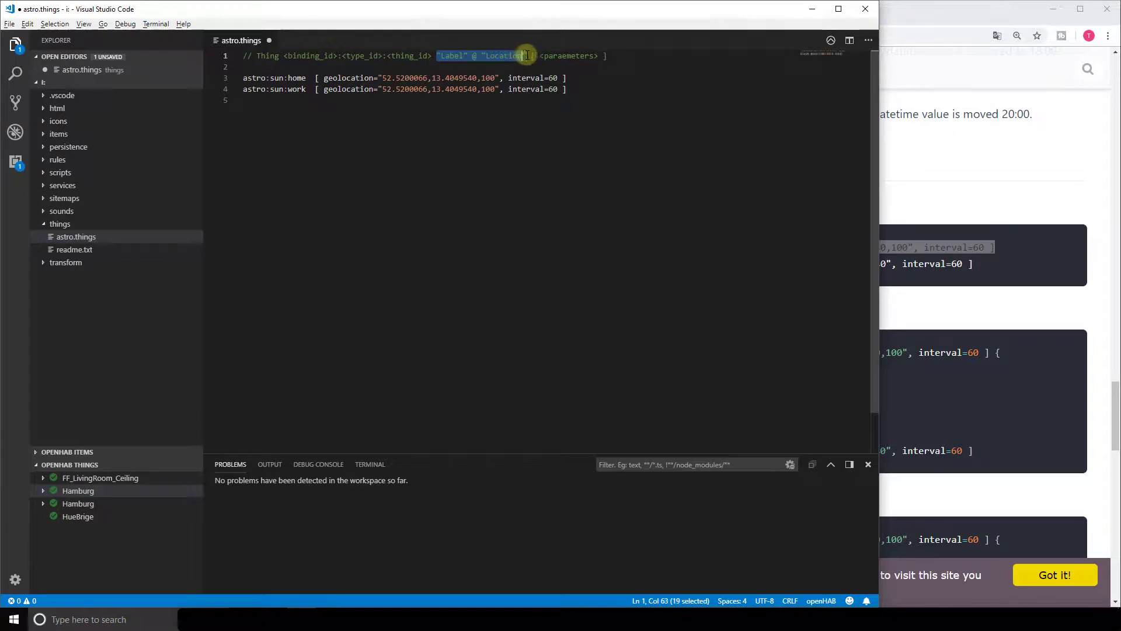
{"action": "left_click_drag", "start_coordinate": [243, 78], "coordinate": [307, 78]}
{"action": "left_click", "coordinate": [308, 89]}
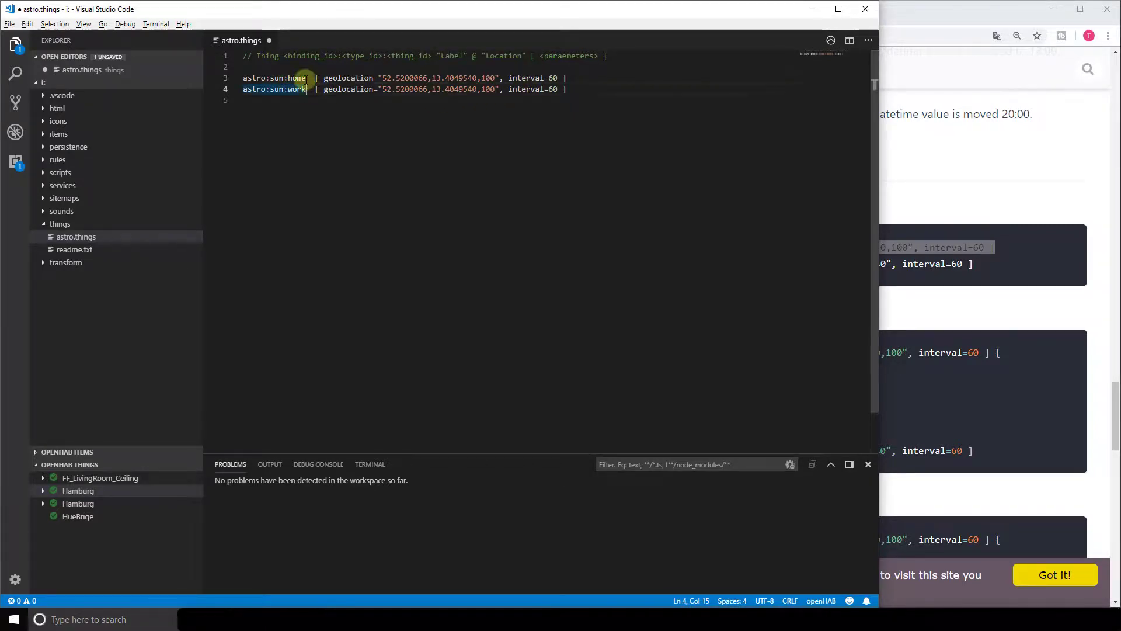
{"action": "left_click", "coordinate": [307, 78]}
{"action": "type", "text": "\""}
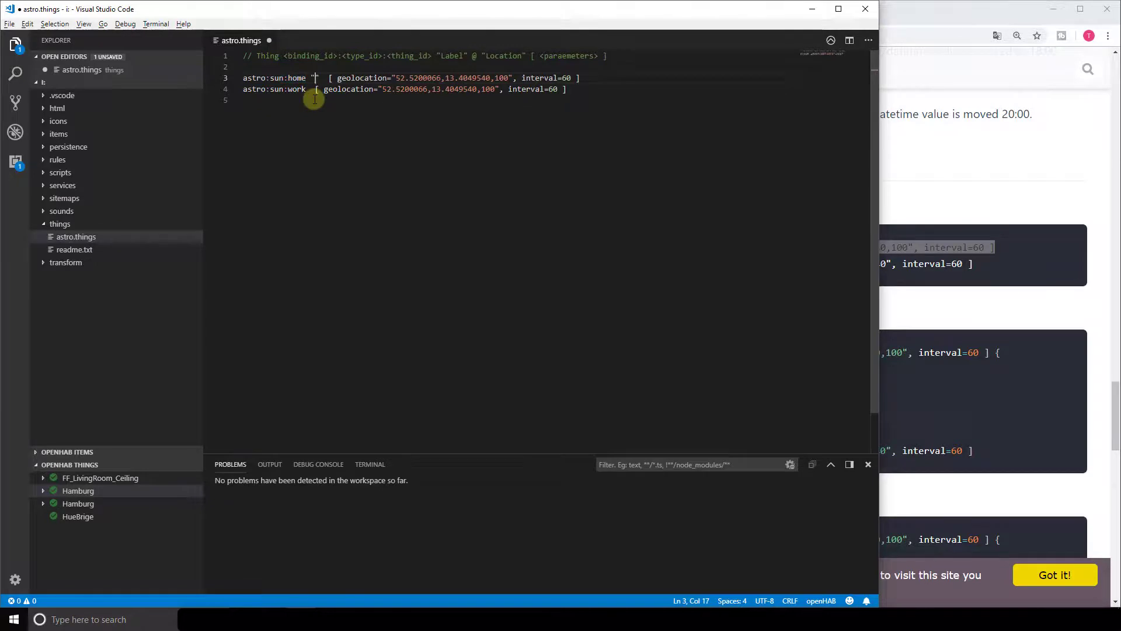
{"action": "type", "text": "Astro H"}
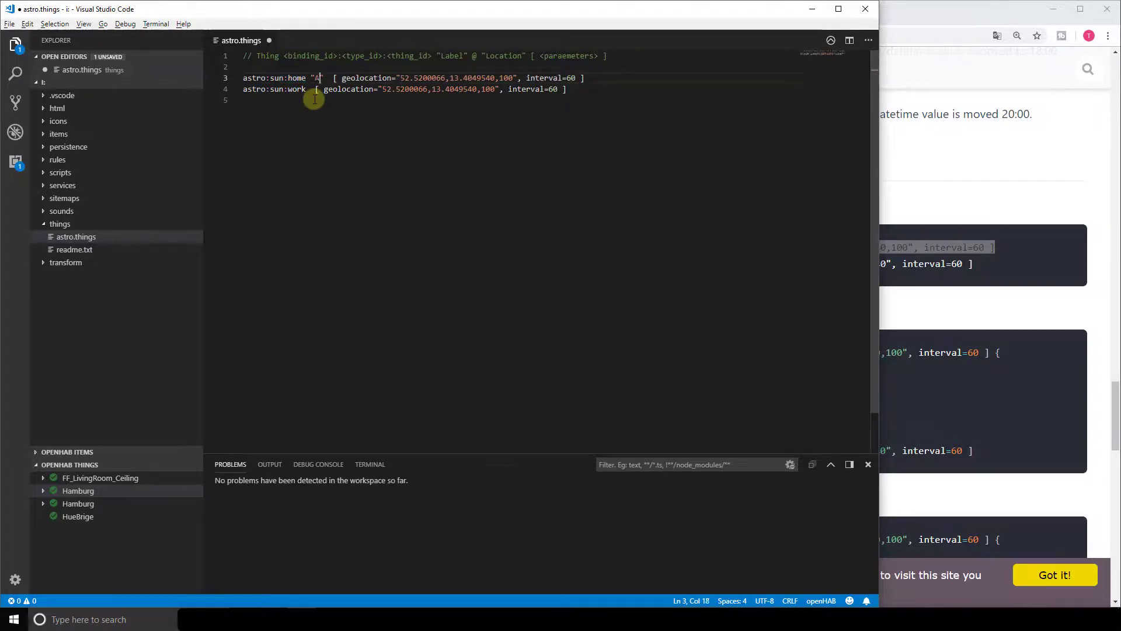
{"action": "type", "text": "ome"}
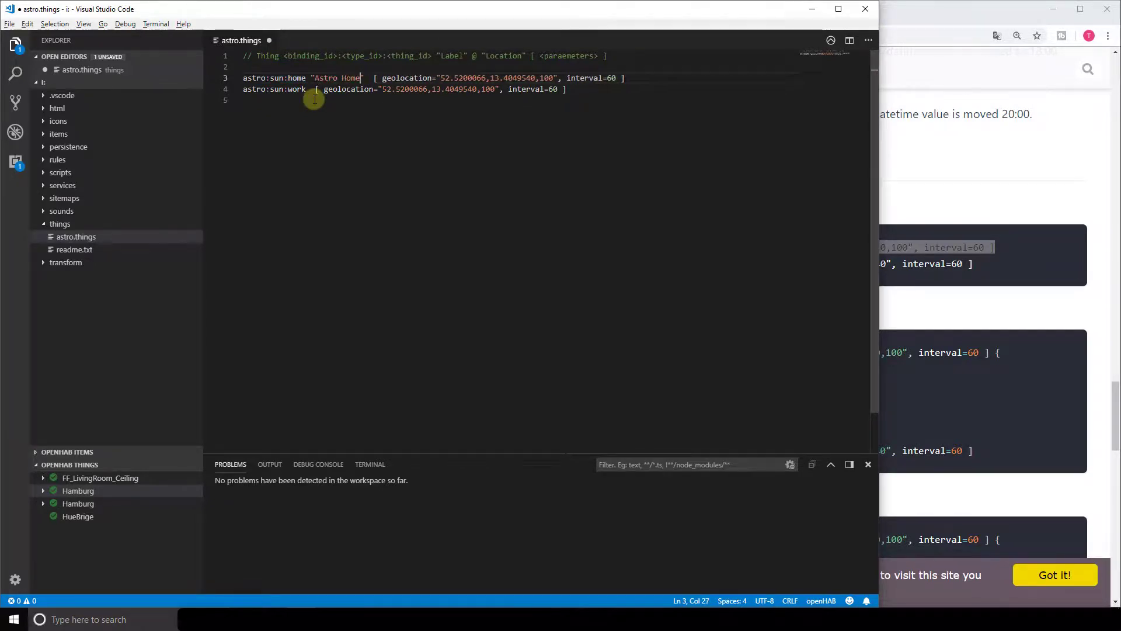
{"action": "left_click", "coordinate": [370, 78]}
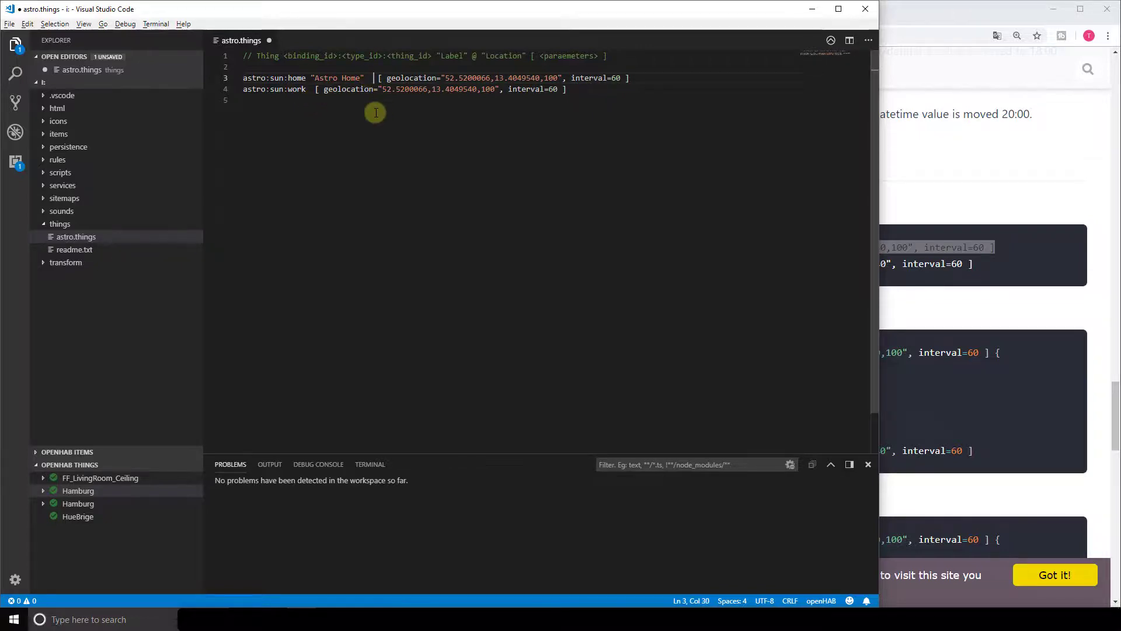
{"action": "type", "text": "@"}
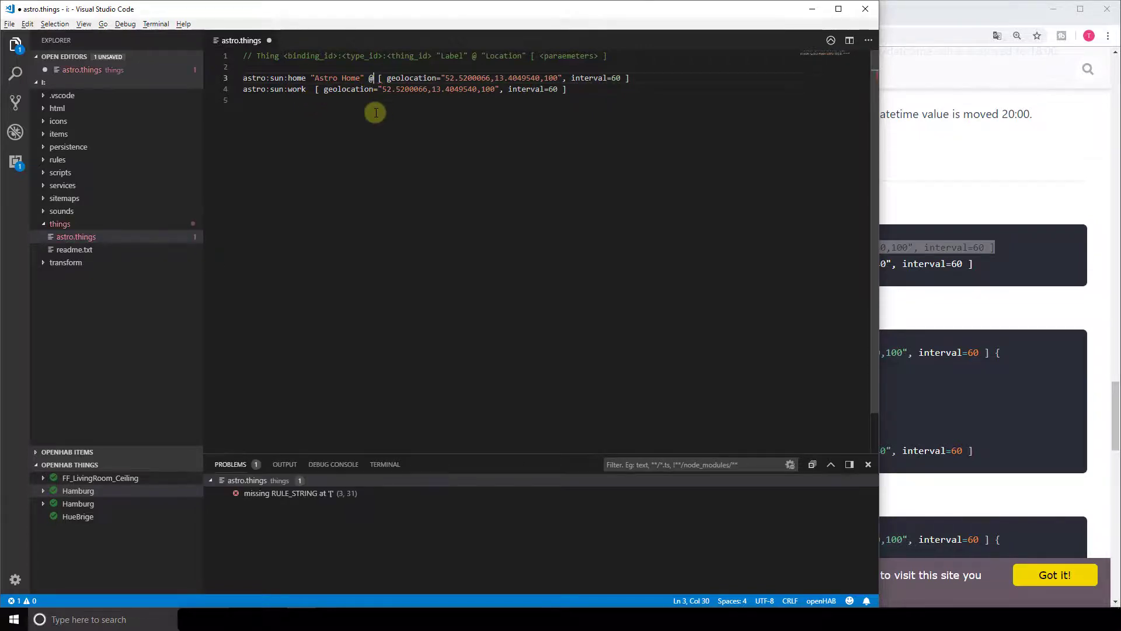
{"action": "type", "text": " \"Home"}
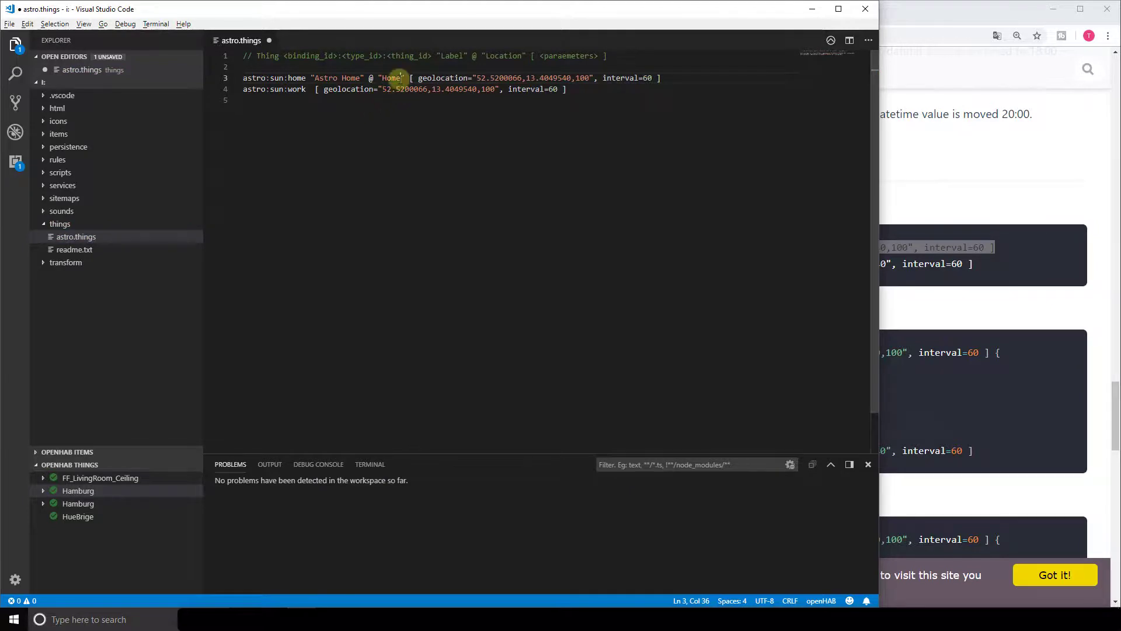
{"action": "type", "text": "\""}
Copy the label and location text from the astro:sun:home line into the astro:sun:work line, before its bracketed parameters
{"action": "left_click", "coordinate": [310, 77], "text": "shift"}
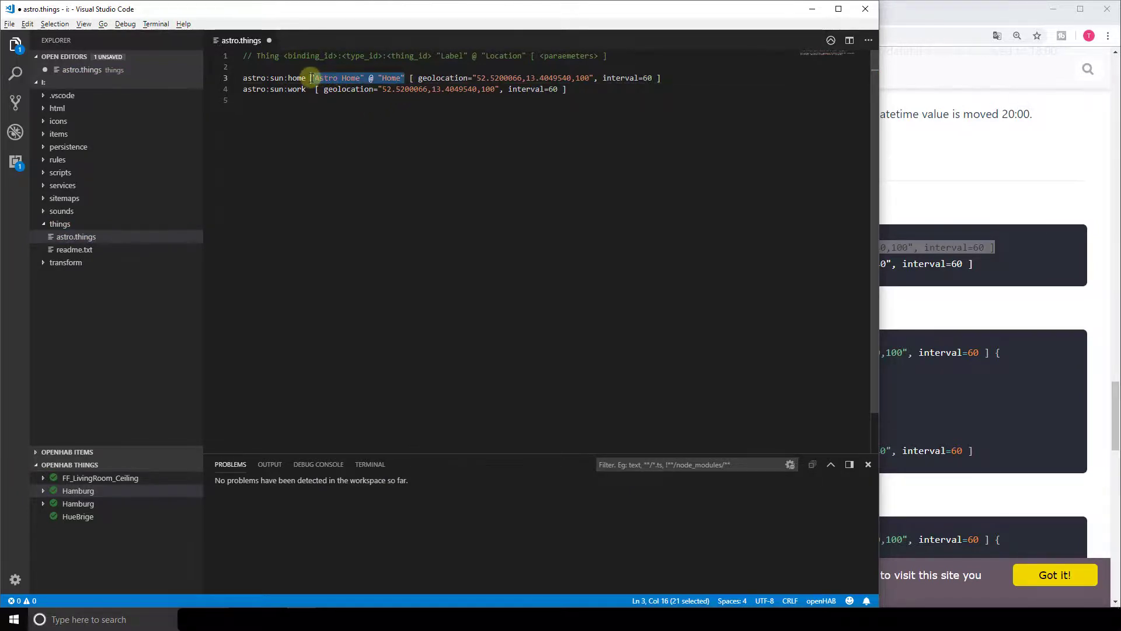
{"action": "right_click", "coordinate": [313, 77]}
{"action": "left_click", "coordinate": [345, 198]}
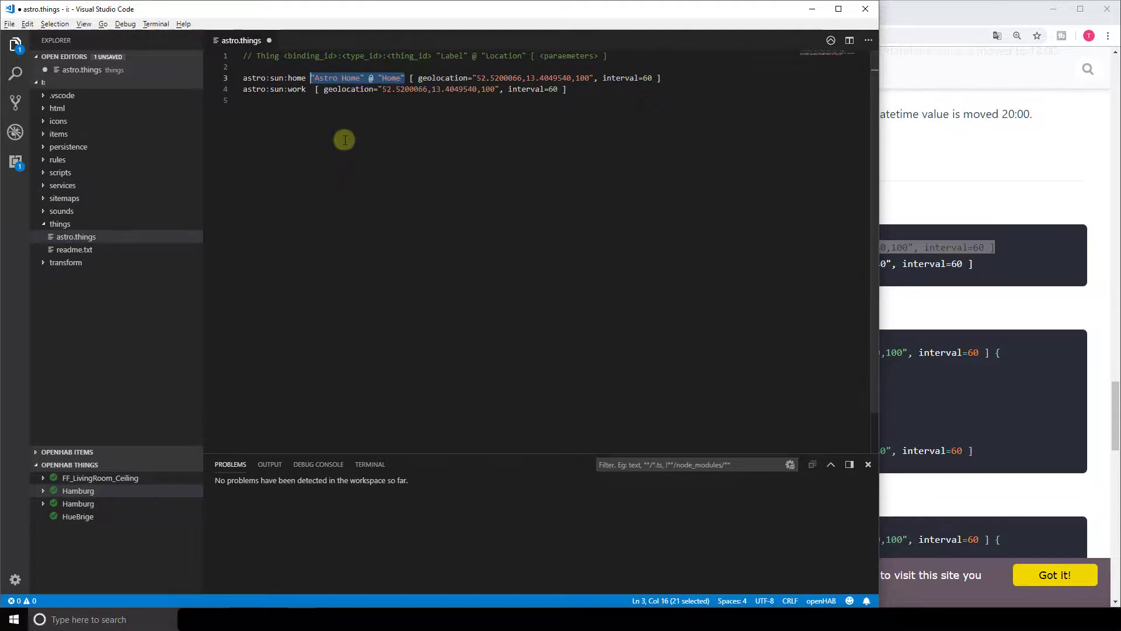
{"action": "left_click", "coordinate": [311, 89]}
{"action": "right_click", "coordinate": [310, 89]}
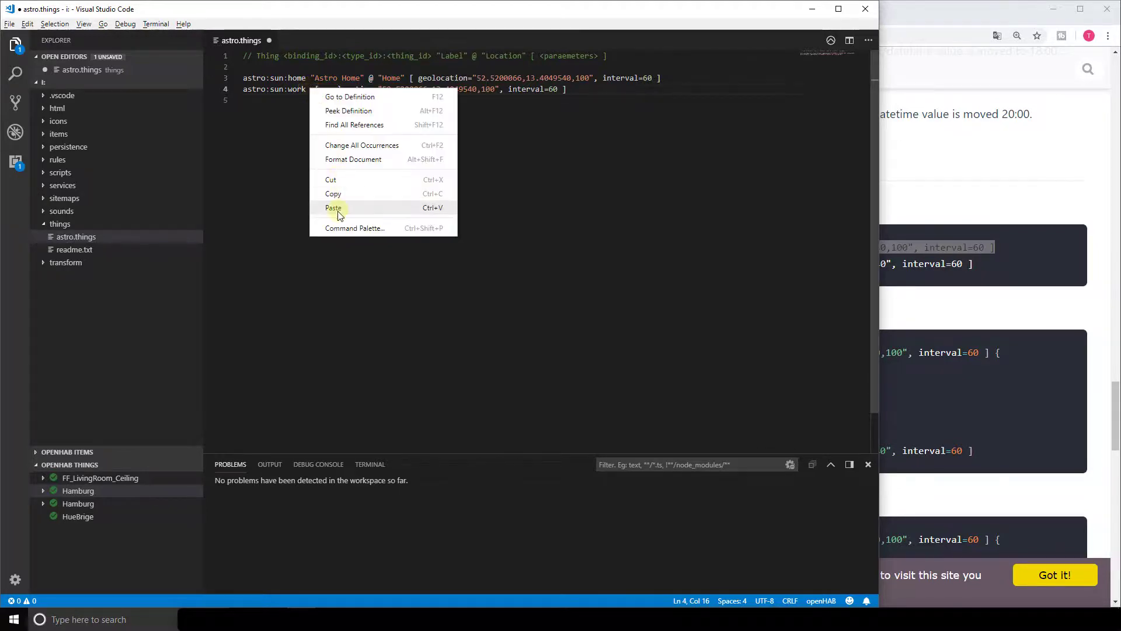
{"action": "left_click", "coordinate": [336, 208]}
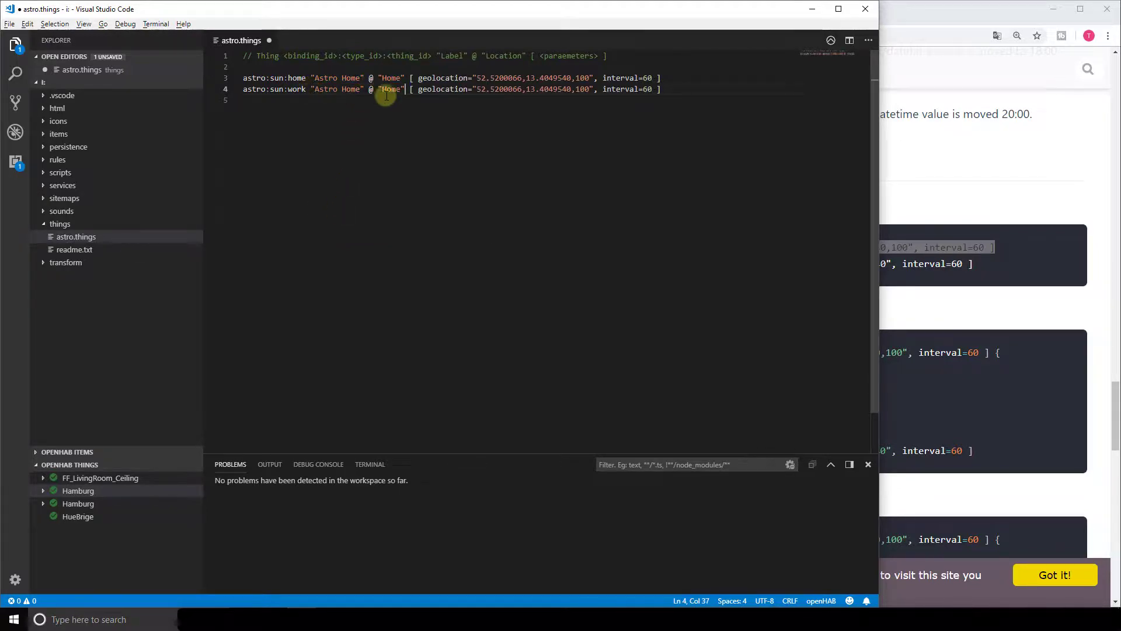
Change the astro:sun:work line's label to "Astro Work" and its location to "Work"
{"action": "double_click", "coordinate": [350, 89]}
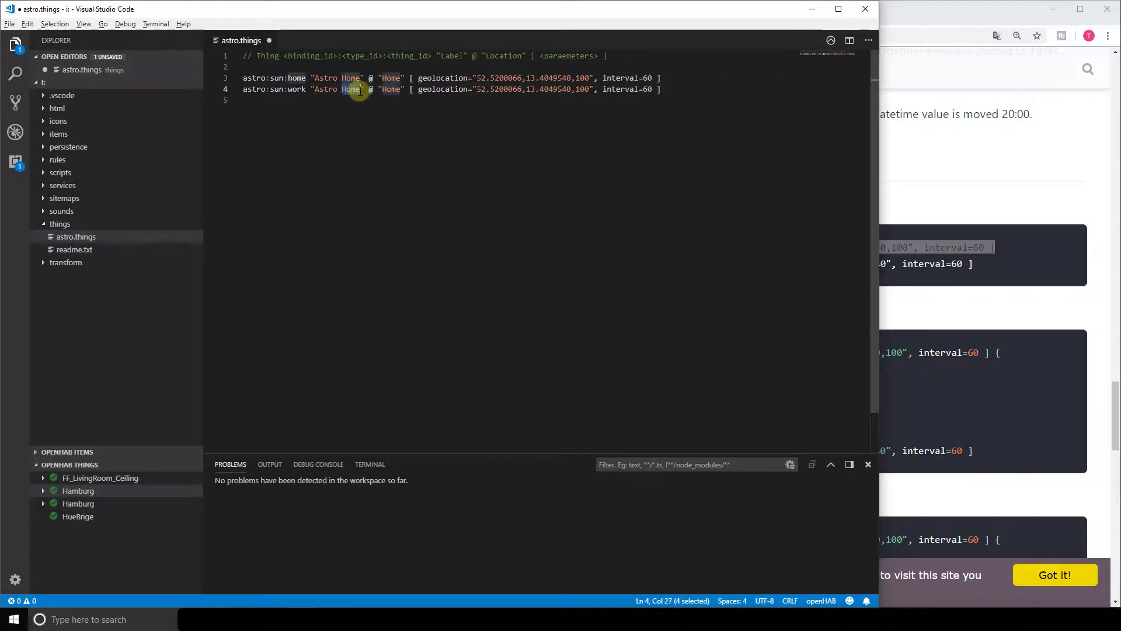
{"action": "type", "text": "Work"}
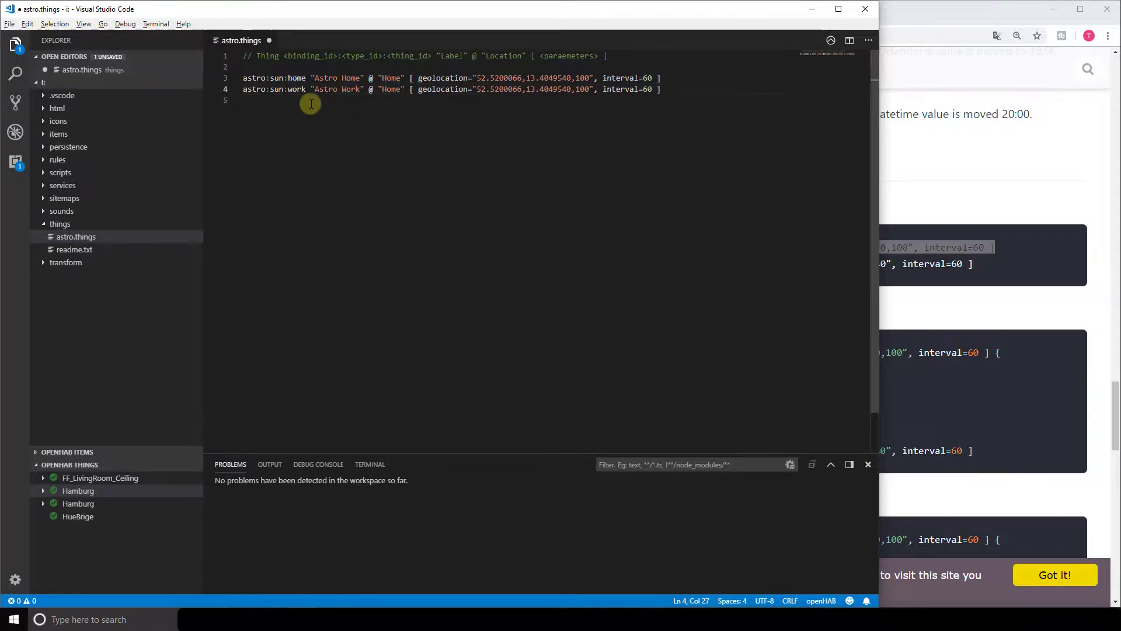
{"action": "double_click", "coordinate": [387, 89]}
{"action": "type", "text": "Wor"}
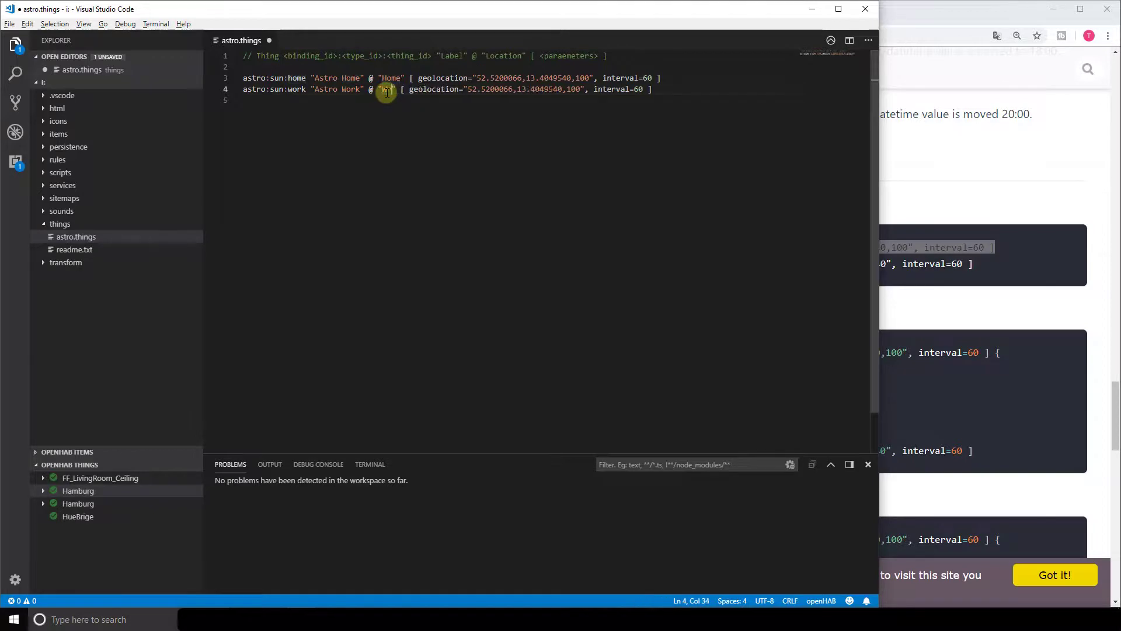
{"action": "type", "text": "k"}
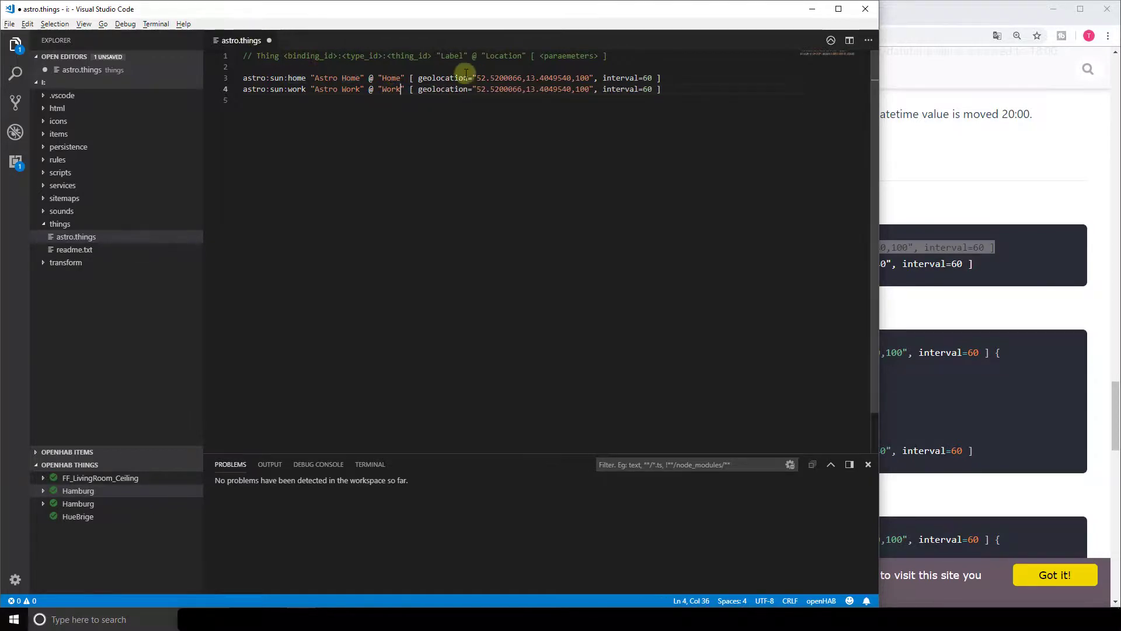
{"action": "key", "text": "Down"}
{"action": "double_click", "coordinate": [453, 88]}
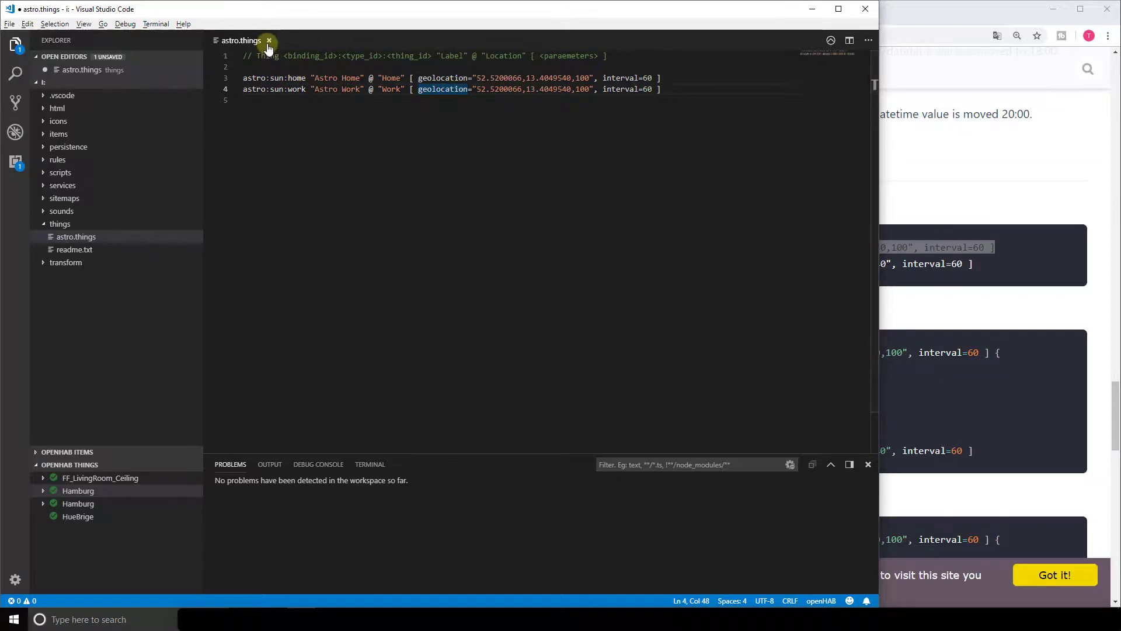
Save astro.things and refresh the openHAB Things list
{"action": "key", "text": "ctrl+s"}
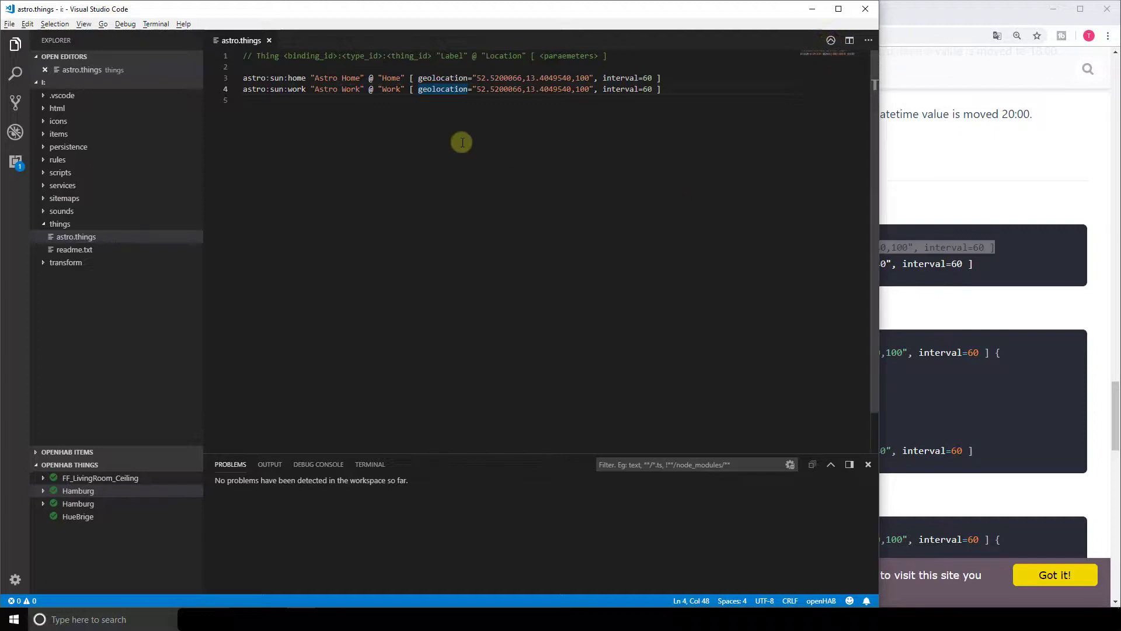
{"action": "left_click", "coordinate": [333, 101]}
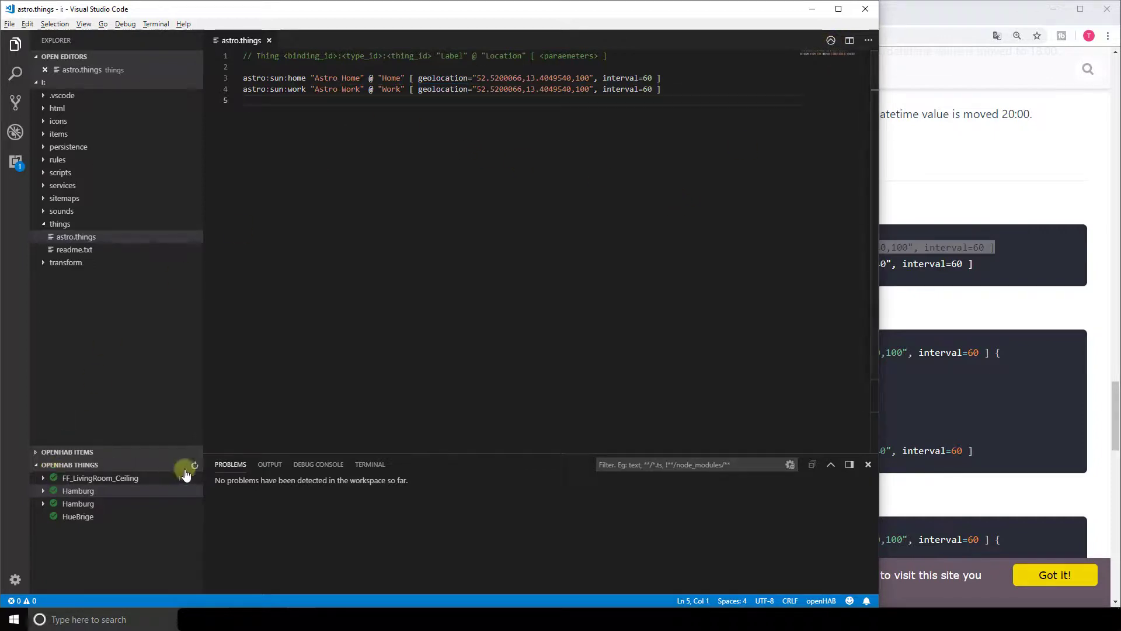
{"action": "left_click", "coordinate": [194, 466]}
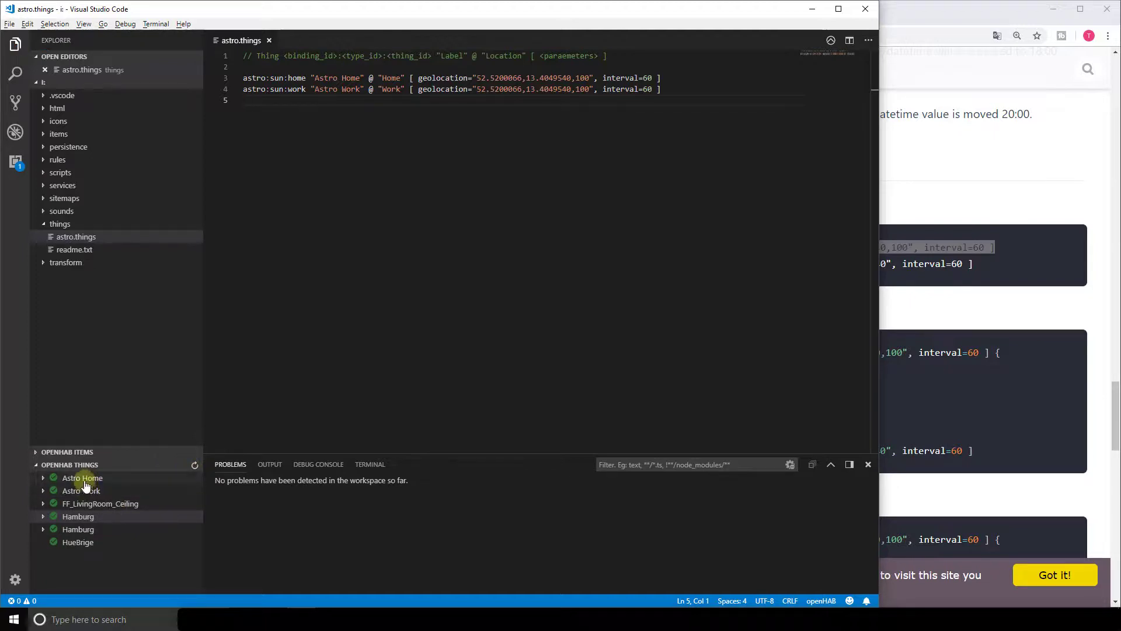
View the channels of the Astro Work and Astro Home things in the openHAB Things list, and collapse both again
{"action": "left_click", "coordinate": [43, 490]}
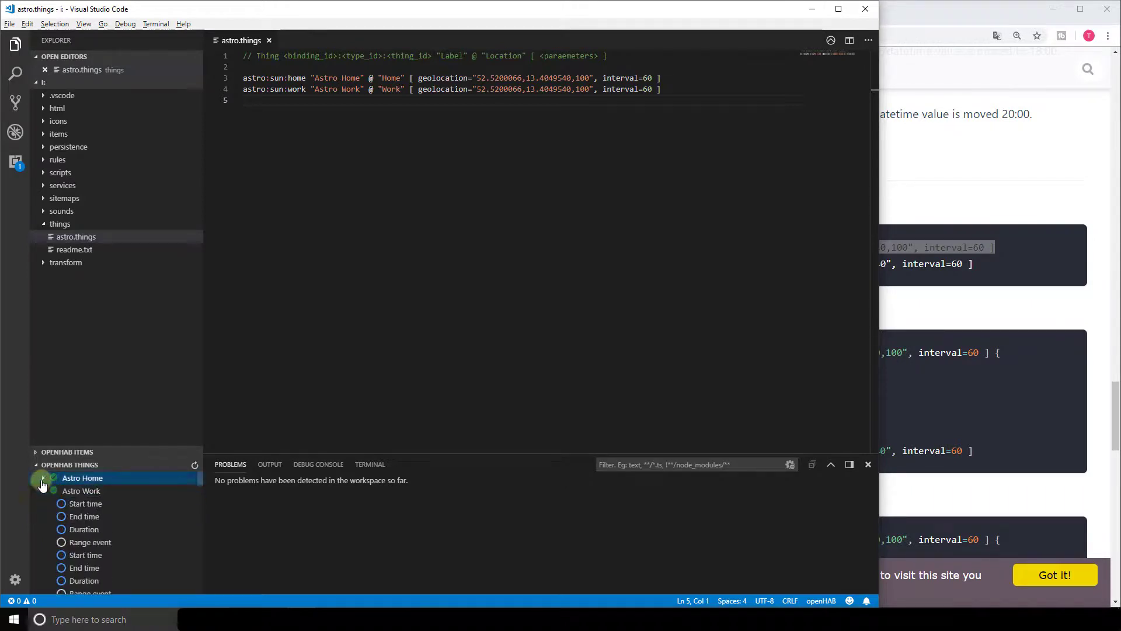
{"action": "left_click", "coordinate": [43, 491]}
{"action": "left_click", "coordinate": [43, 491]}
{"action": "left_click", "coordinate": [43, 478]}
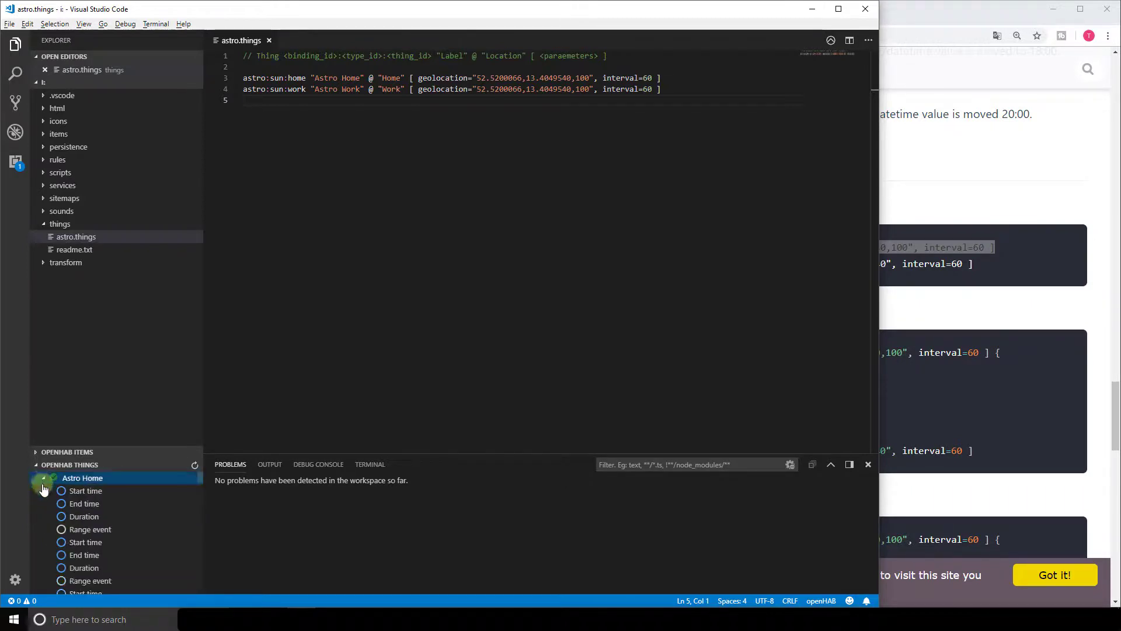
{"action": "left_click", "coordinate": [43, 479]}
{"action": "left_click", "coordinate": [43, 490]}
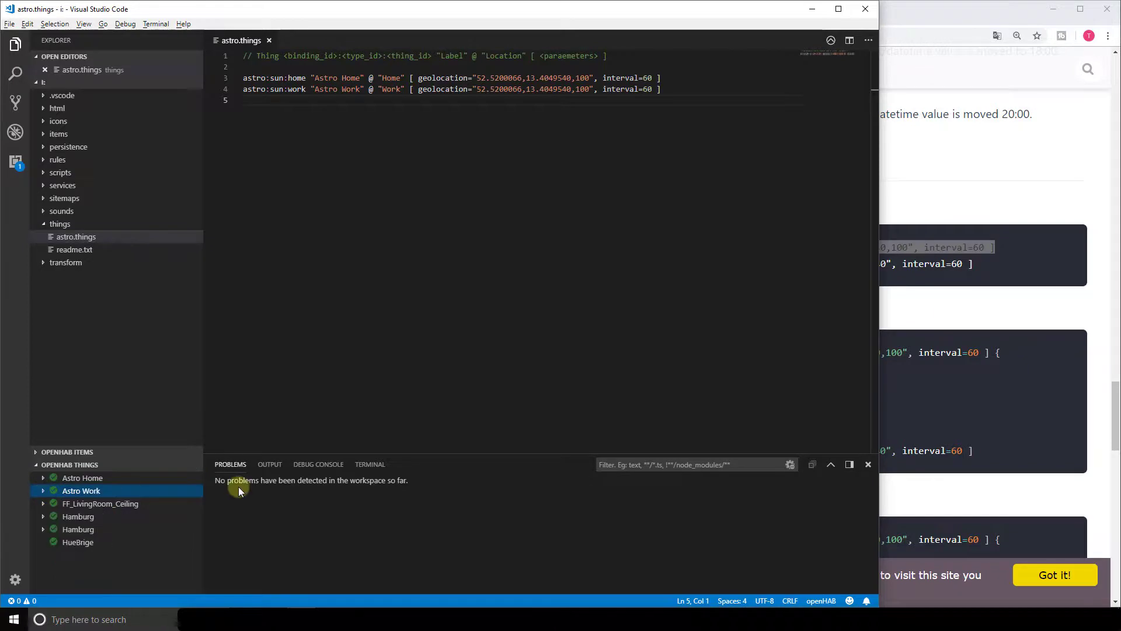
Show the Astro Work thing in Paper UI from the openHAB Things list
{"action": "right_click", "coordinate": [94, 496]}
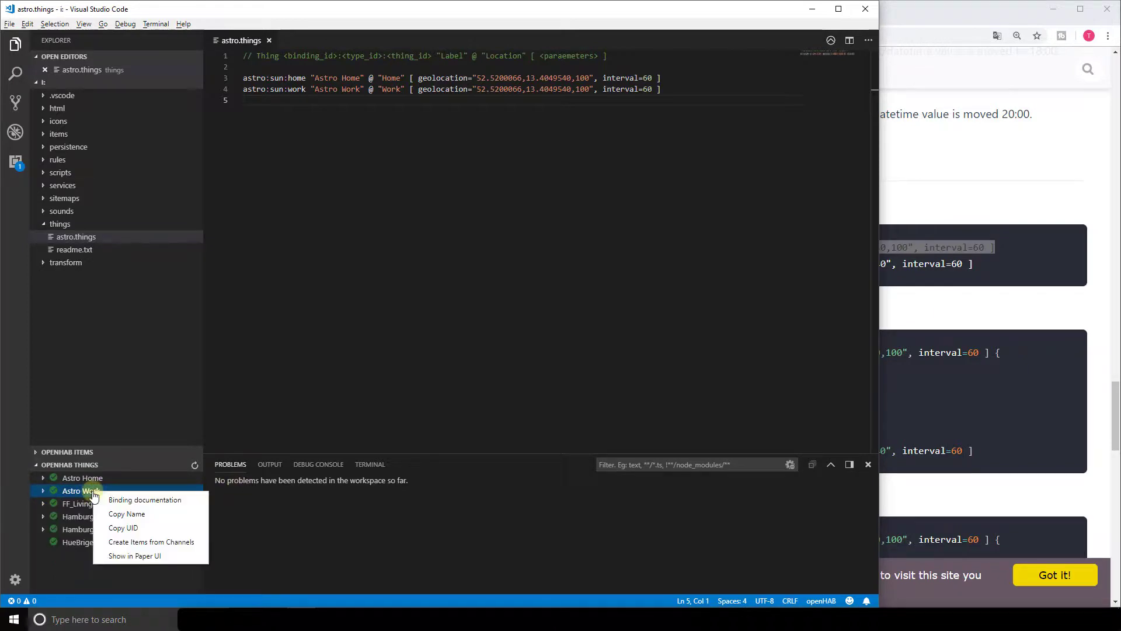
{"action": "left_click", "coordinate": [135, 556]}
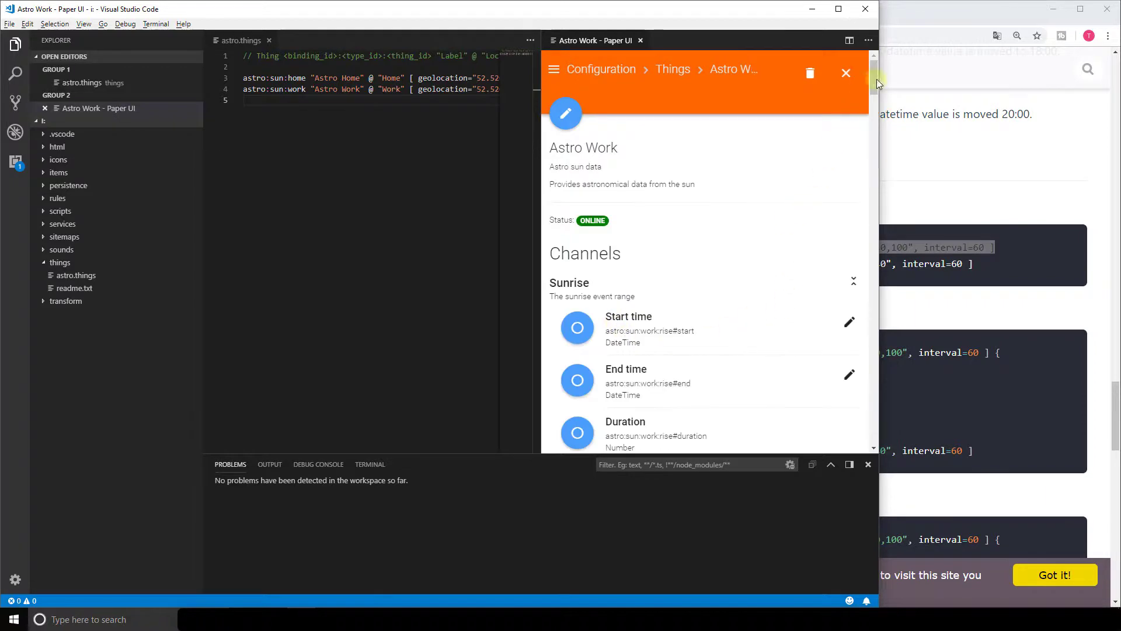
Check the Work and Home locations on Paper UI's Control page for the new Astro things
{"action": "left_click_drag", "start_coordinate": [874, 85], "coordinate": [871, 63]}
{"action": "left_click", "coordinate": [553, 69]}
{"action": "left_click", "coordinate": [576, 102]}
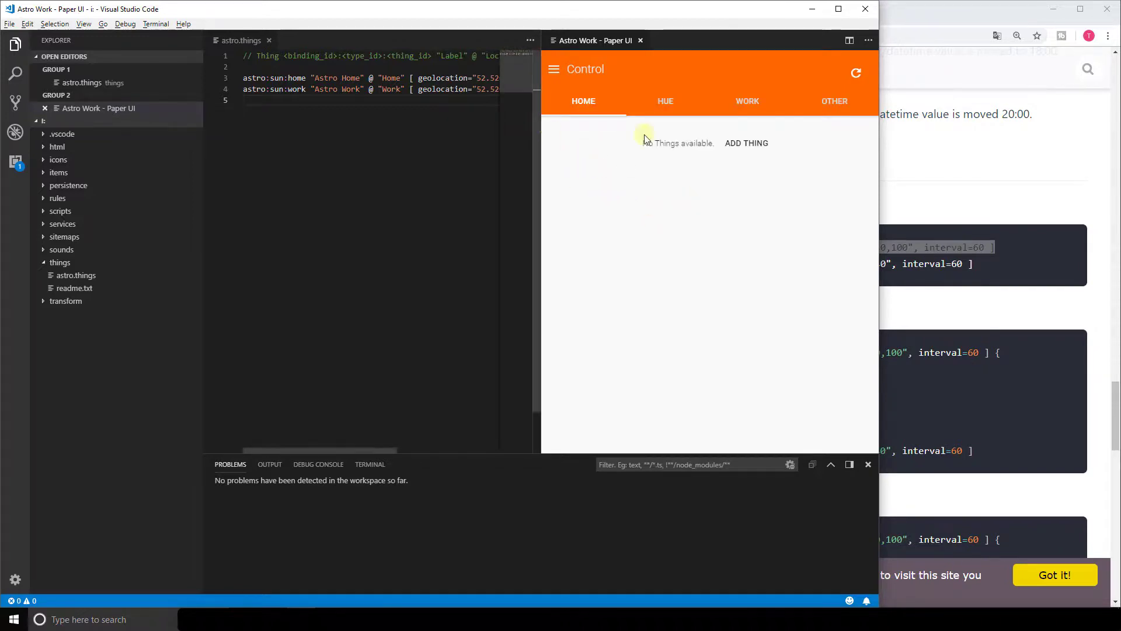
{"action": "left_click", "coordinate": [757, 102]}
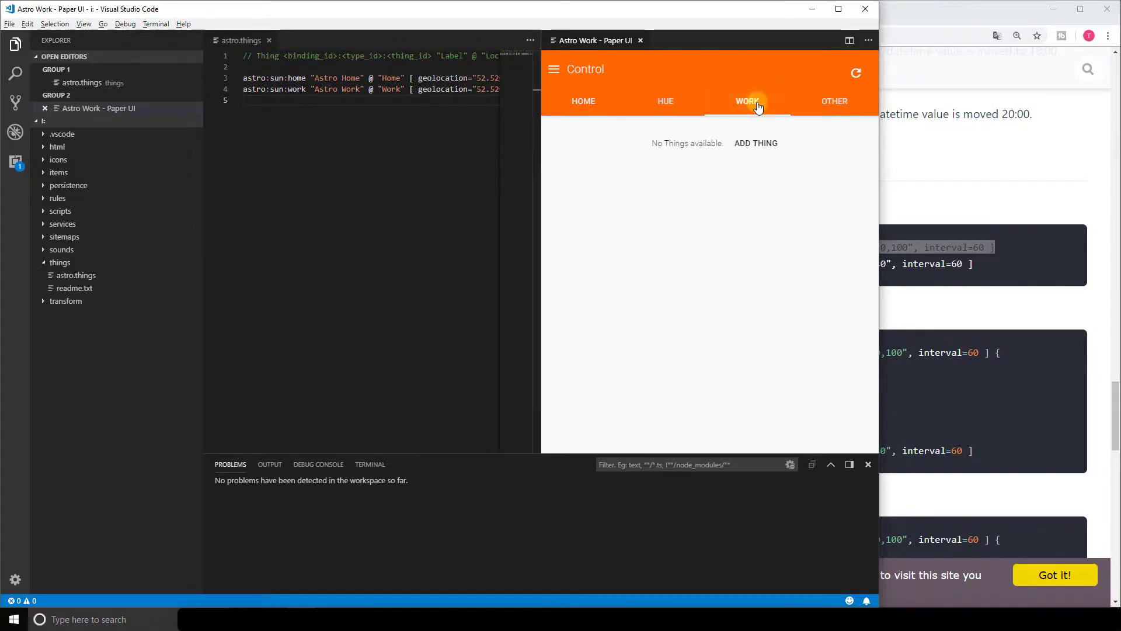
{"action": "left_click", "coordinate": [595, 104]}
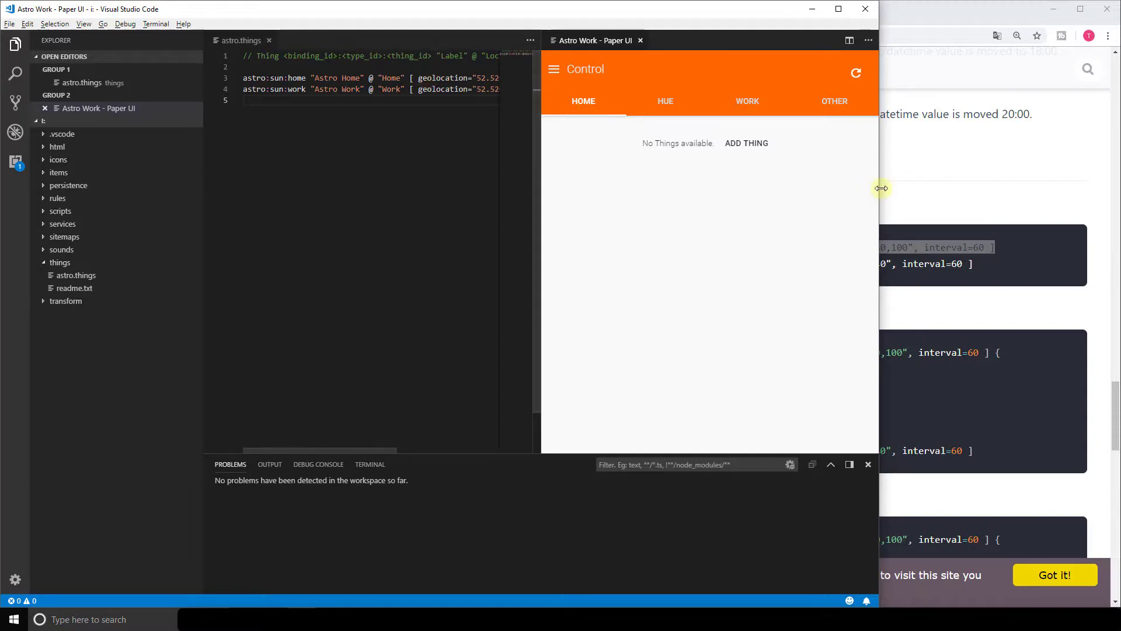
Narrow the Visual Studio Code window to half the screen and close the Paper UI preview
{"action": "left_click_drag", "start_coordinate": [880, 189], "coordinate": [559, 194]}
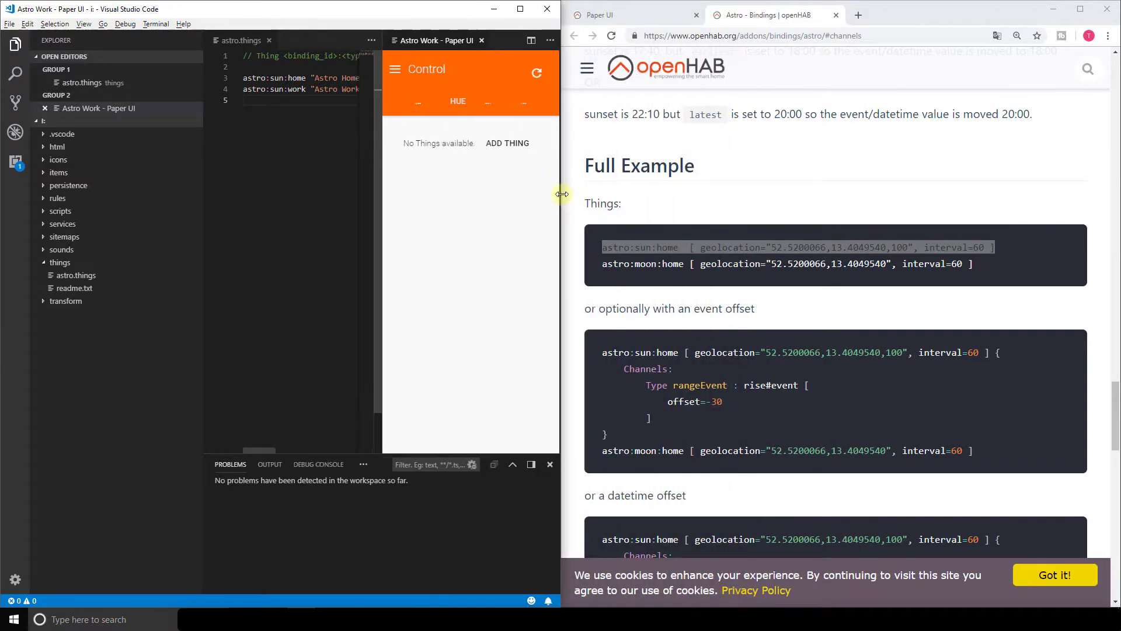
{"action": "left_click", "coordinate": [549, 41]}
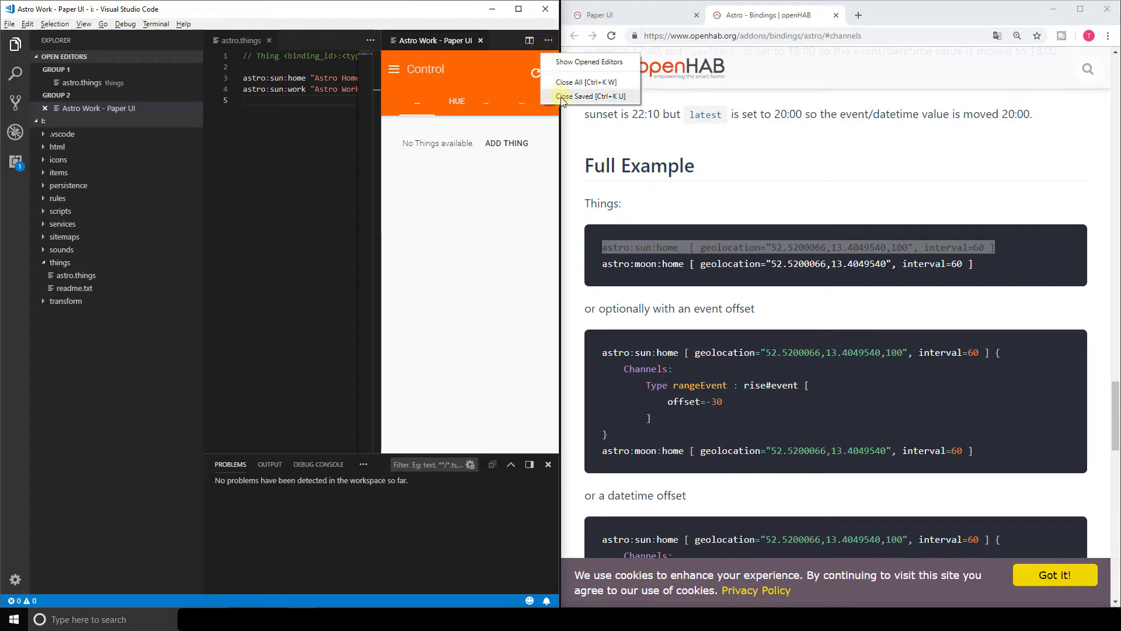
{"action": "left_click", "coordinate": [481, 41]}
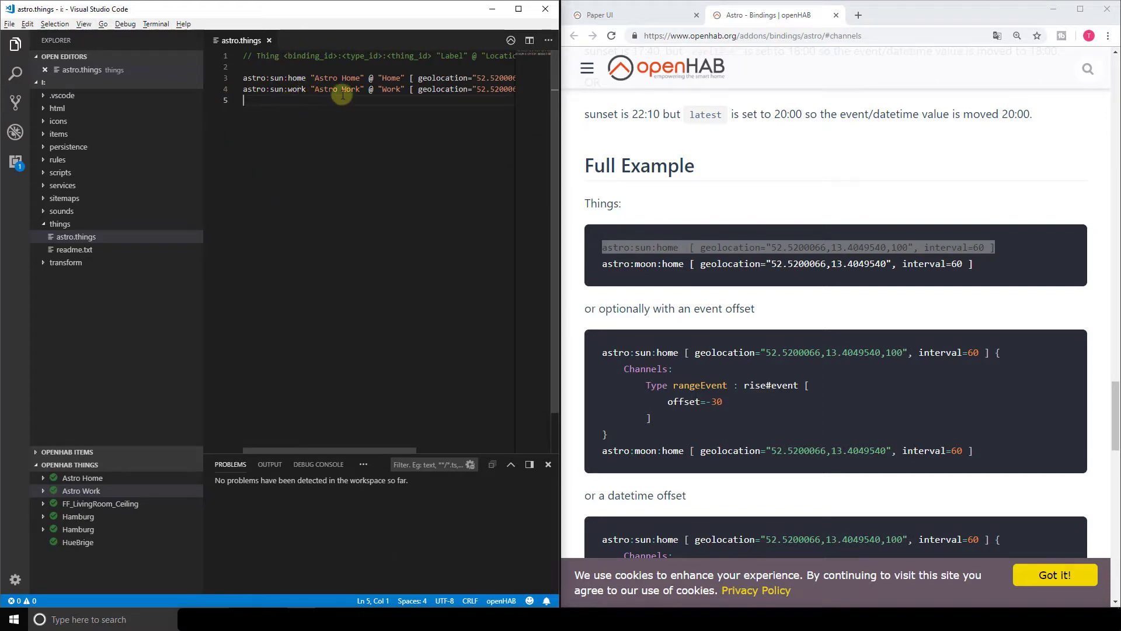
Switch to Chrome, view Paper UI's Control page there, and return to the Astro binding documentation with its page search open
{"action": "left_click", "coordinate": [762, 241]}
{"action": "key", "text": "ctrl+f"}
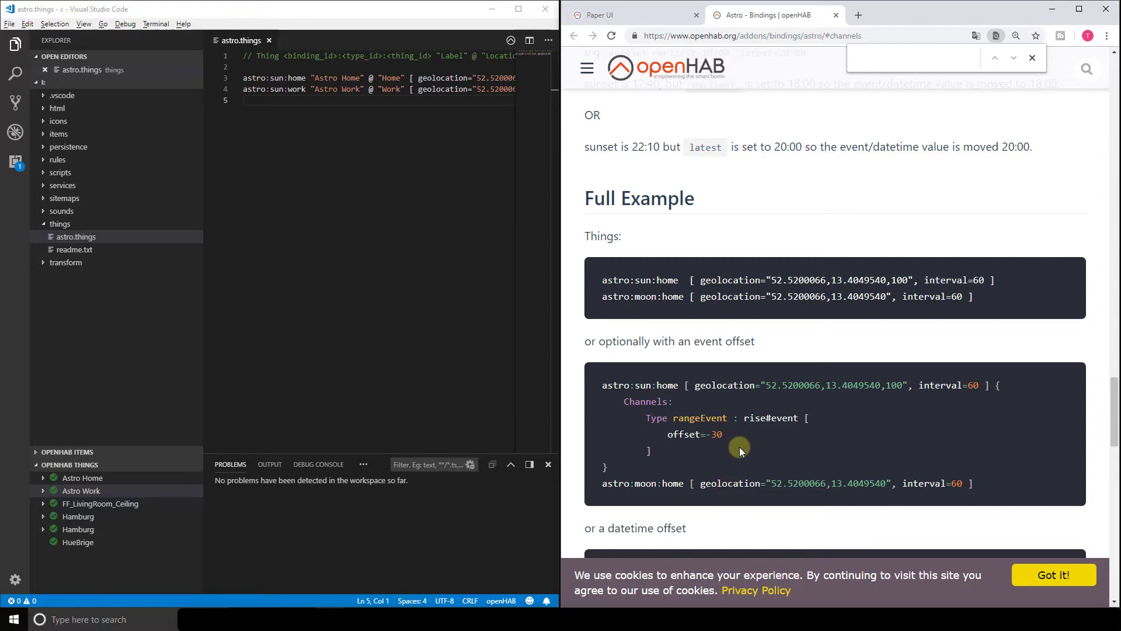
{"action": "left_click", "coordinate": [652, 16]}
{"action": "left_click", "coordinate": [581, 66]}
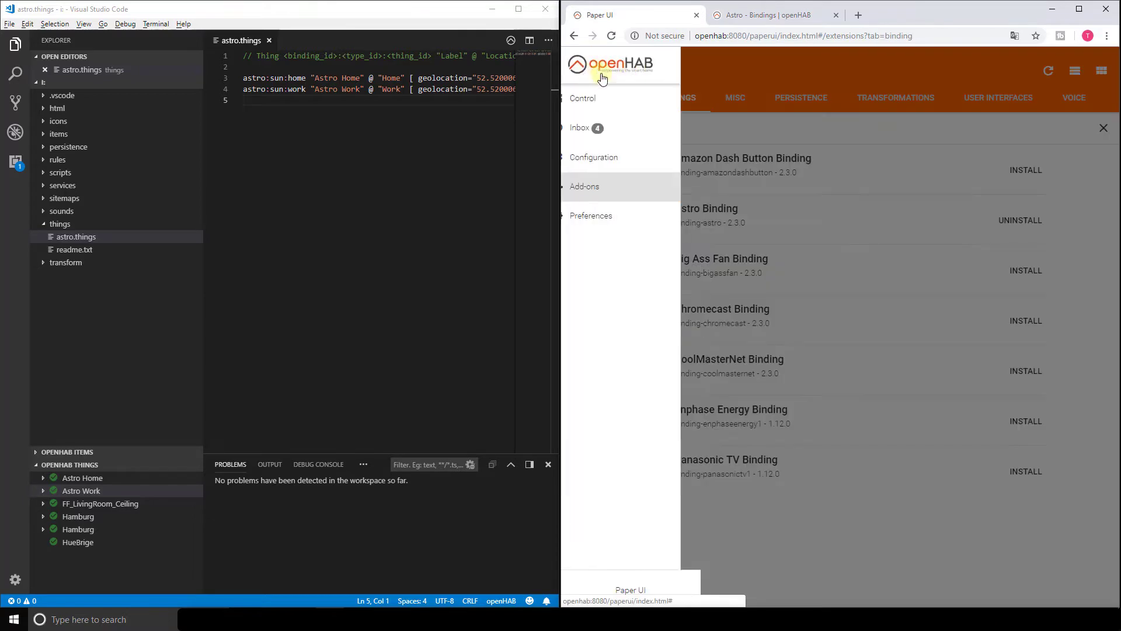
{"action": "left_click", "coordinate": [623, 102]}
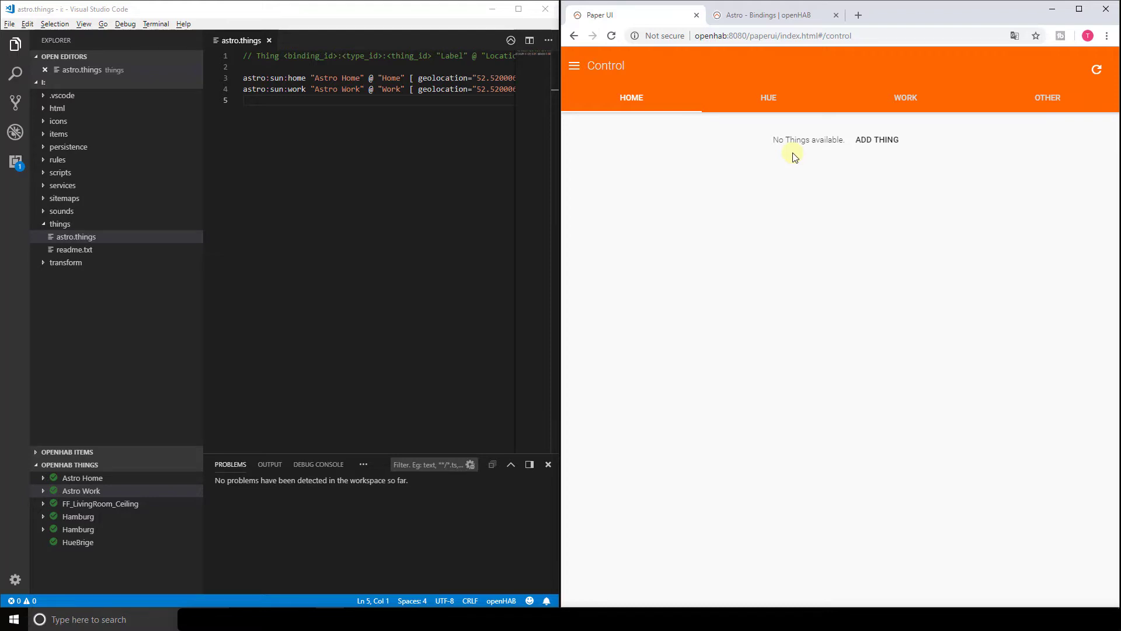
{"action": "left_click", "coordinate": [758, 18]}
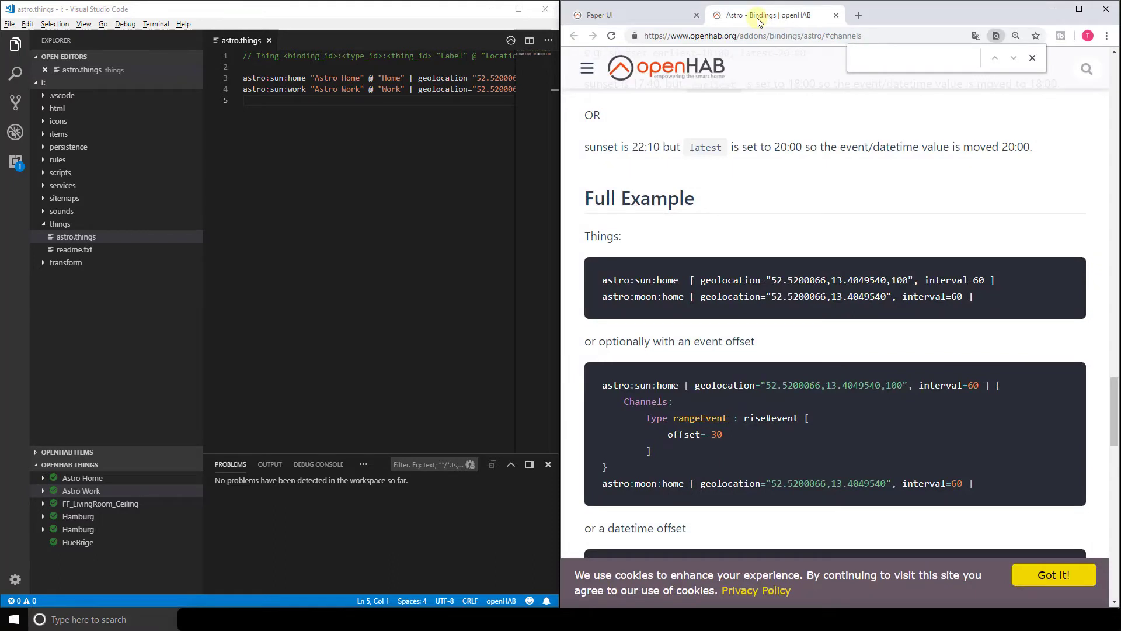